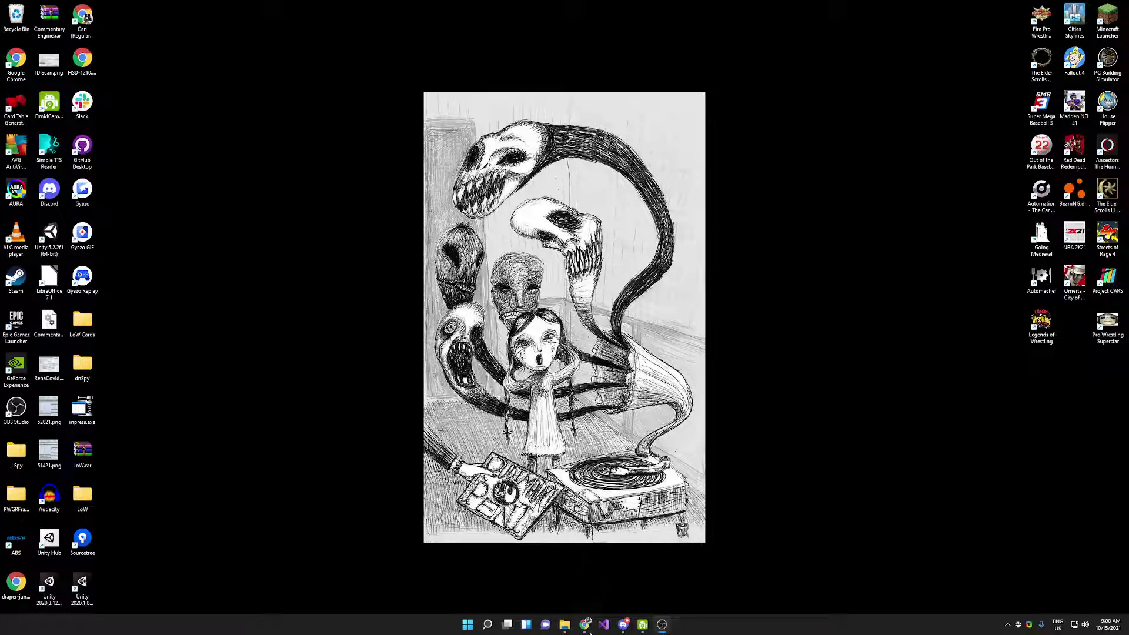
Step: Bring the r/firepro subreddit forward, then switch to the ModPack Testing Ground Discord server
mouse_move(586, 630)
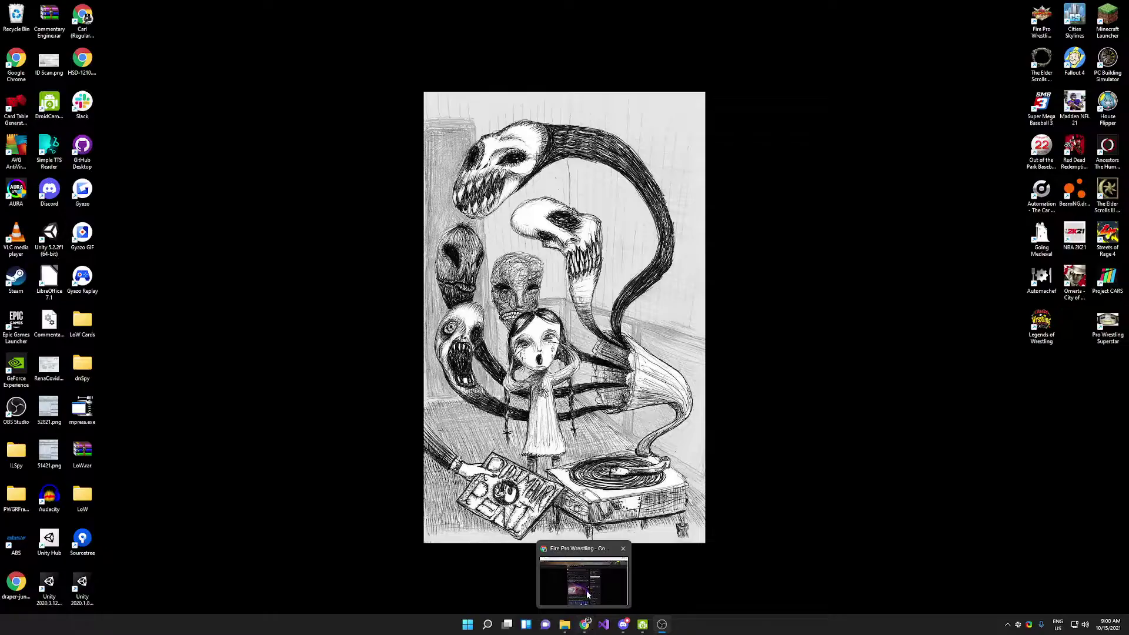
left_click(587, 590)
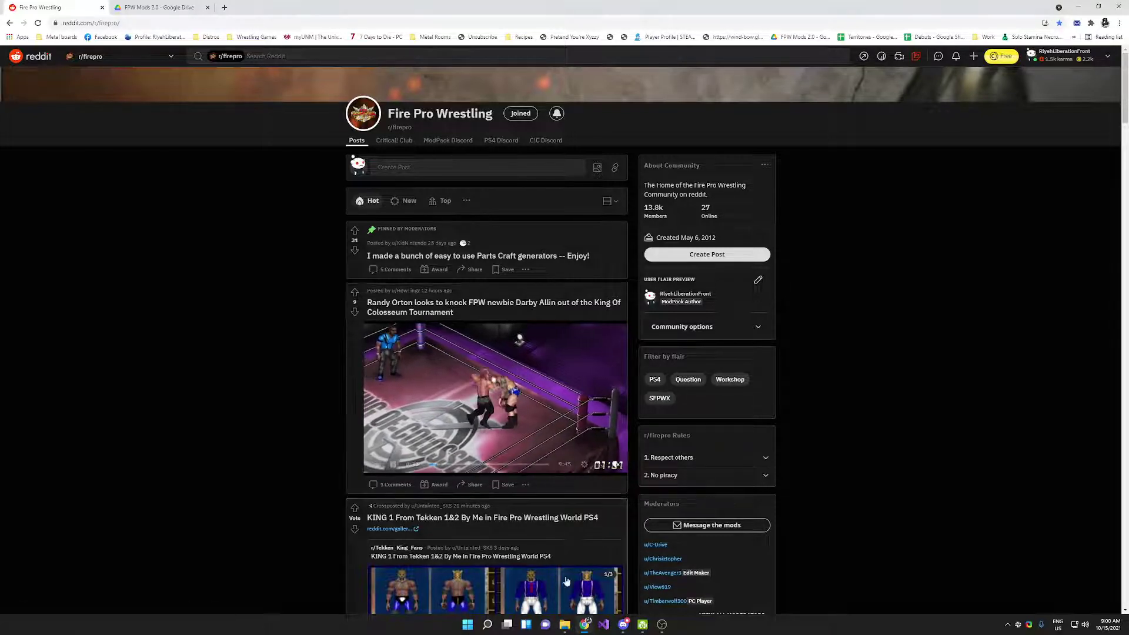
left_click(623, 625)
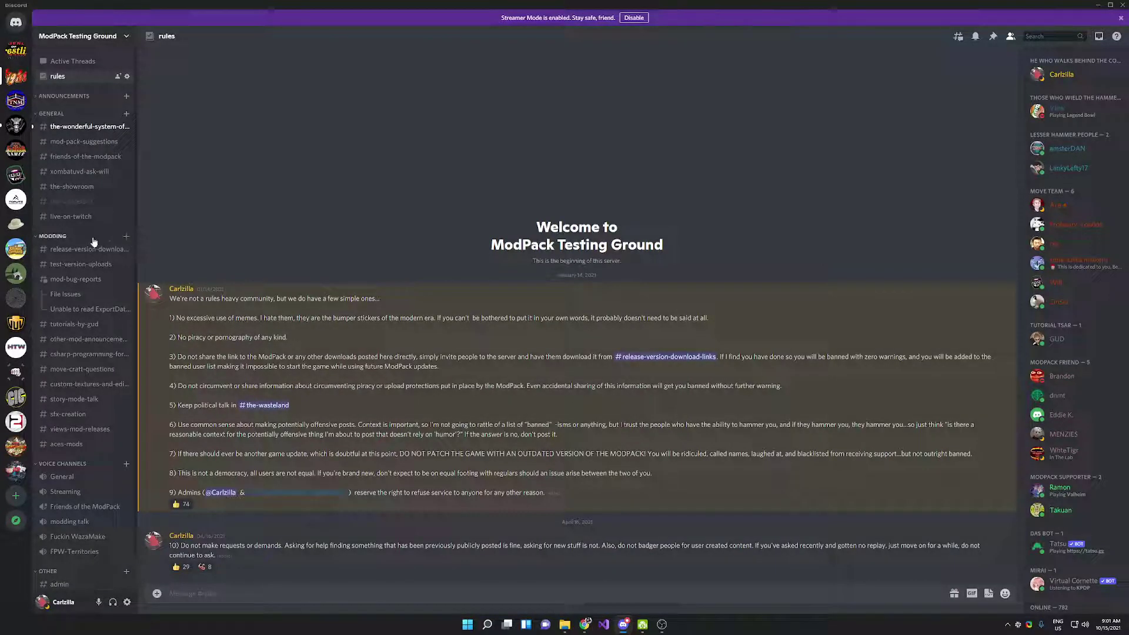
Step: Step through the Discord channels to test-version-uploads and its ModPack changelog posts
left_click(93, 127)
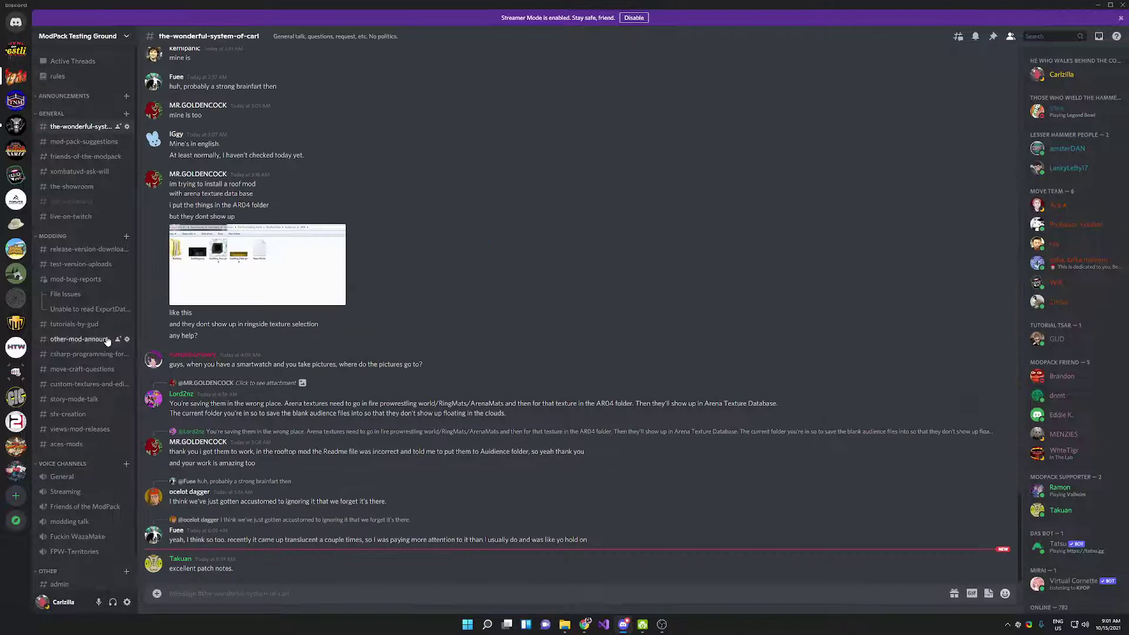
left_click(69, 252)
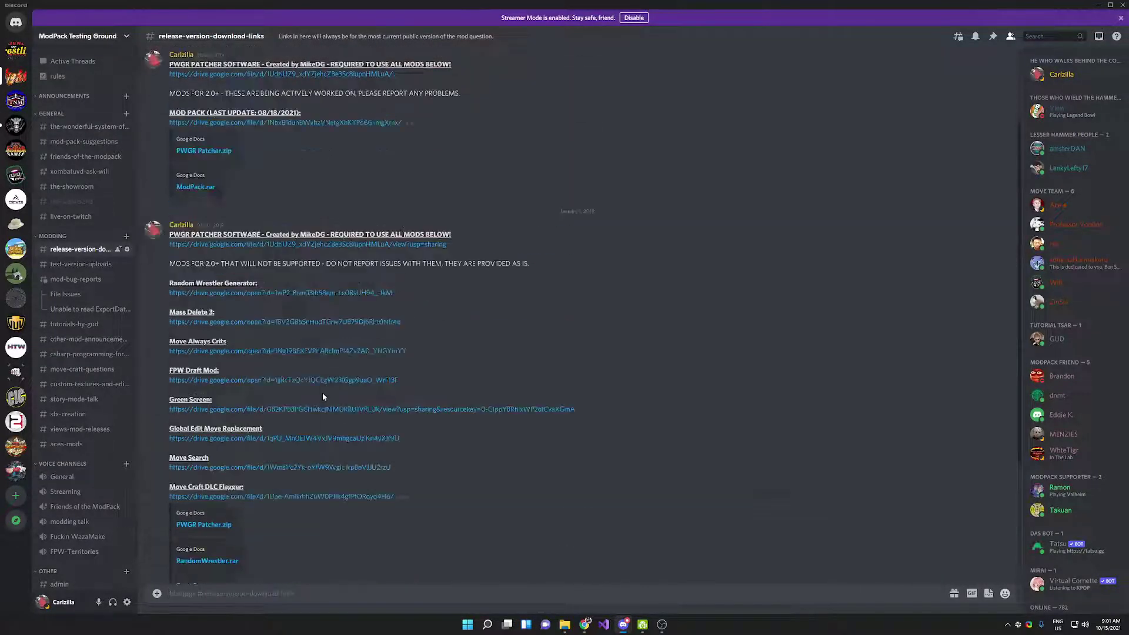
scroll(322, 392, "up", 2)
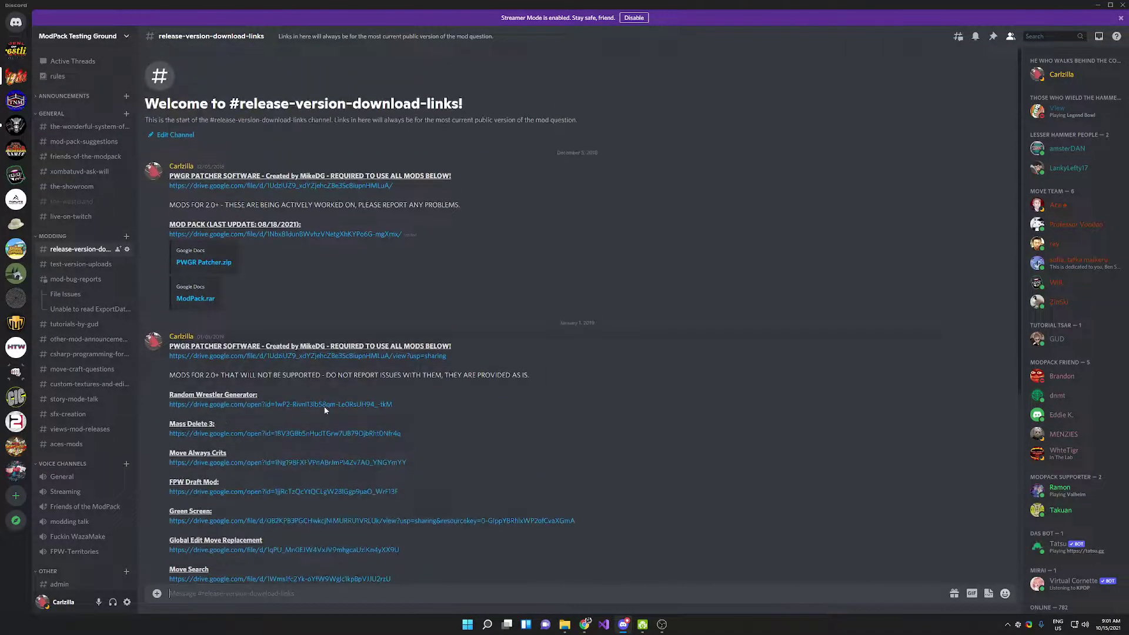
left_click(88, 266)
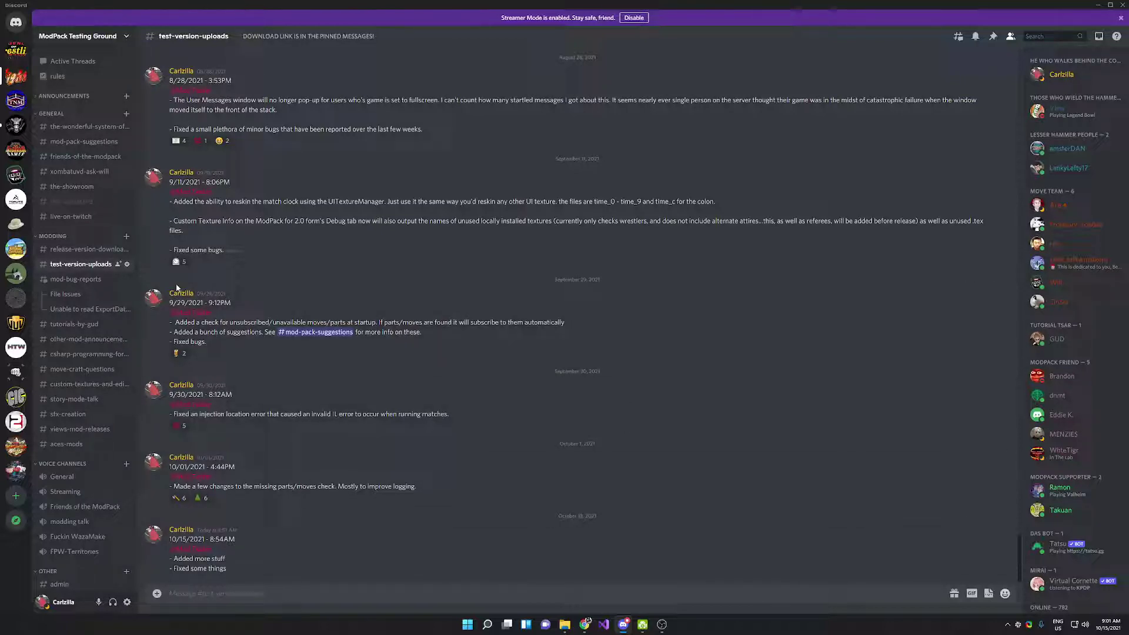
Step: Return to release-version-download-links and scroll up to the PWGR Patcher and ModPack download posts
left_click(70, 250)
scroll(612, 453, "up", 2)
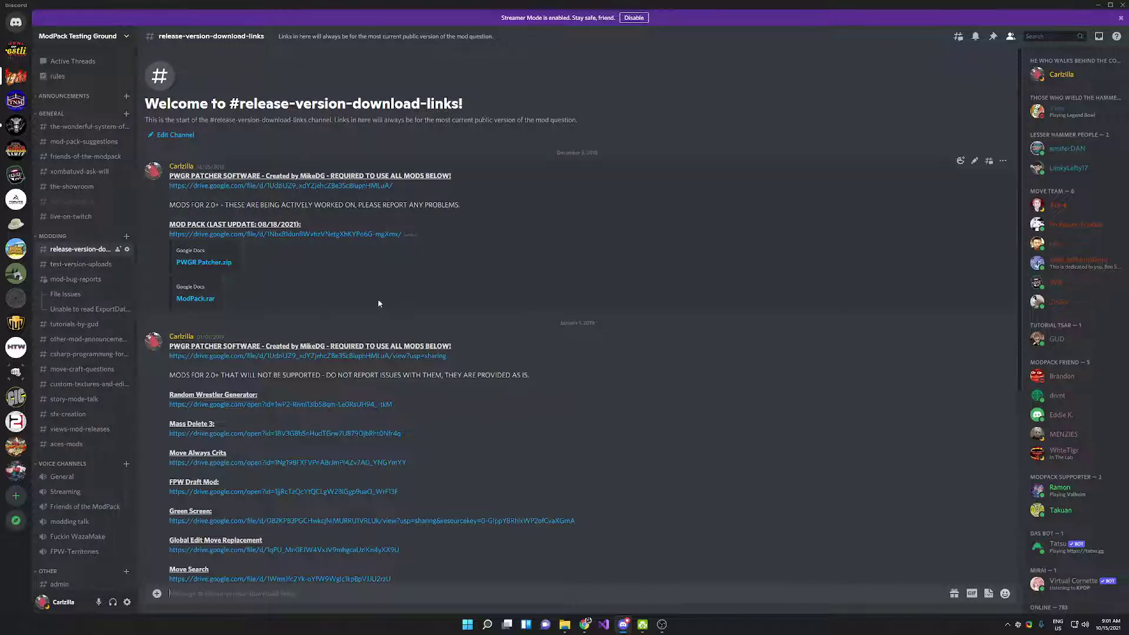
Step: Open the PWGR Patcher.zip Google Drive link to begin its download
left_click(201, 263)
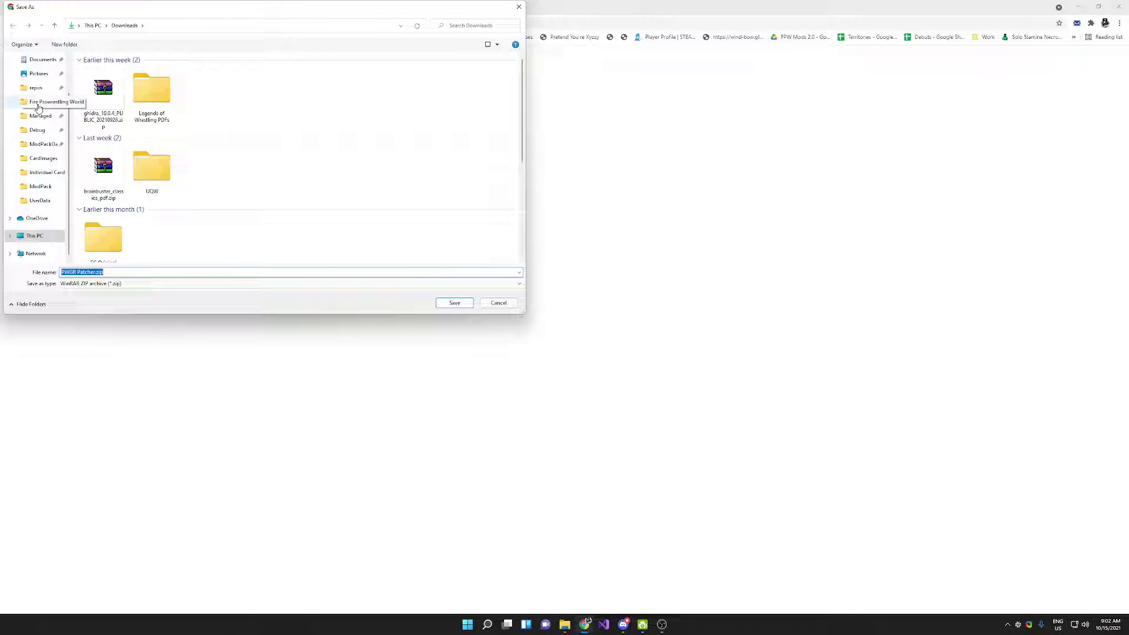
Step: Browse the Save As dialog to D:\Steam\steamapps\common\Fire Prowrestling World
left_click(38, 107)
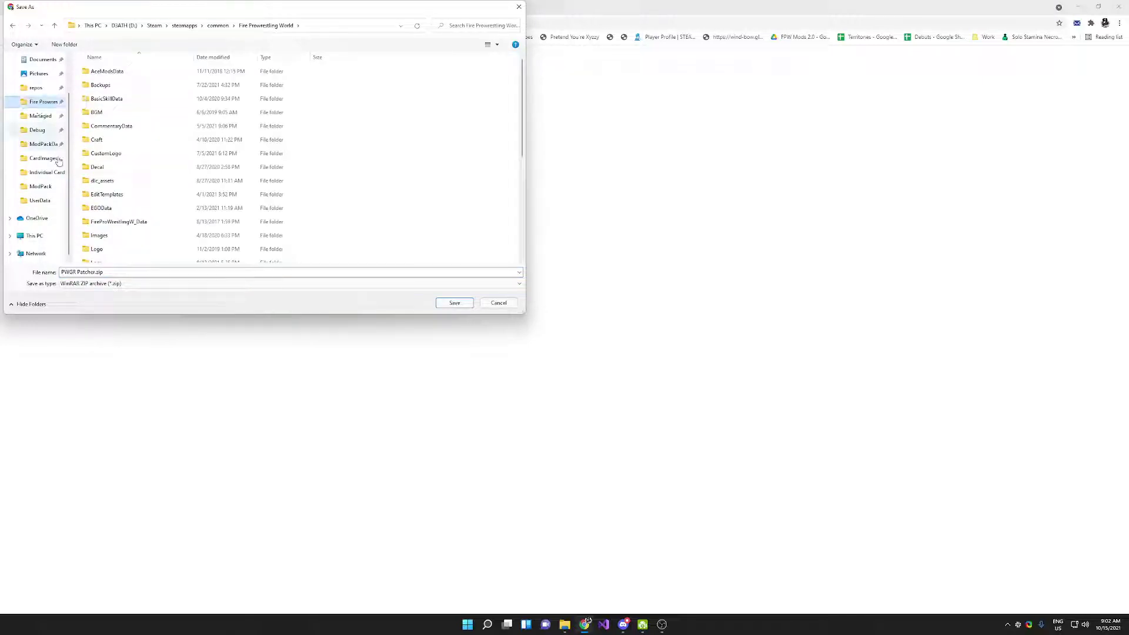
left_click(33, 236)
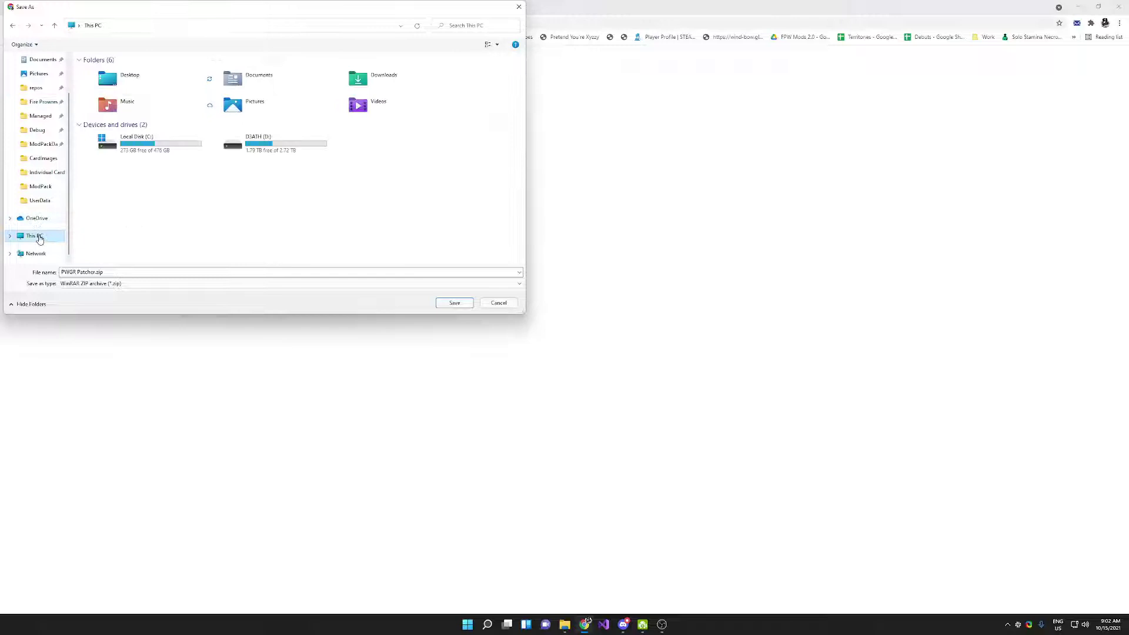
double_click(259, 150)
scroll(120, 166, "down", 2)
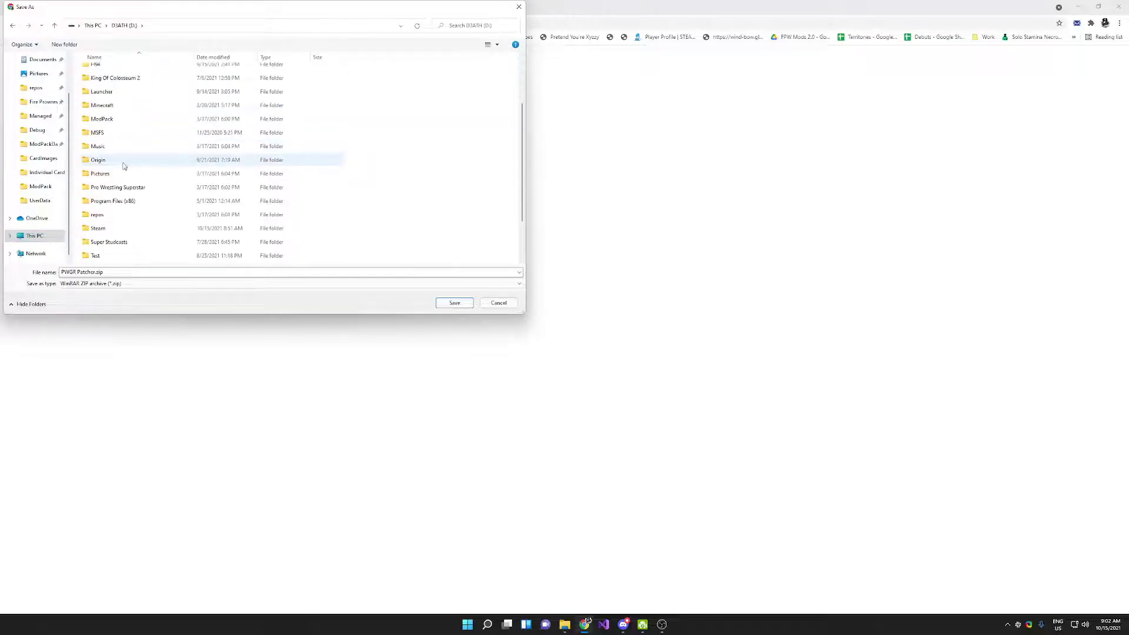
double_click(99, 228)
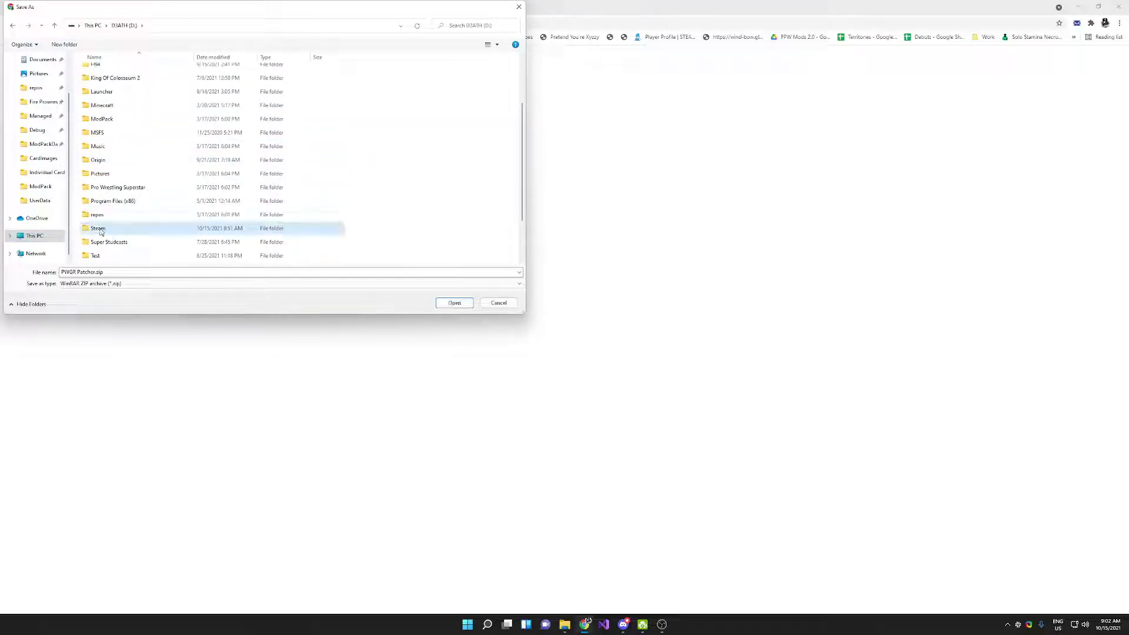
scroll(90, 203, "down", 2)
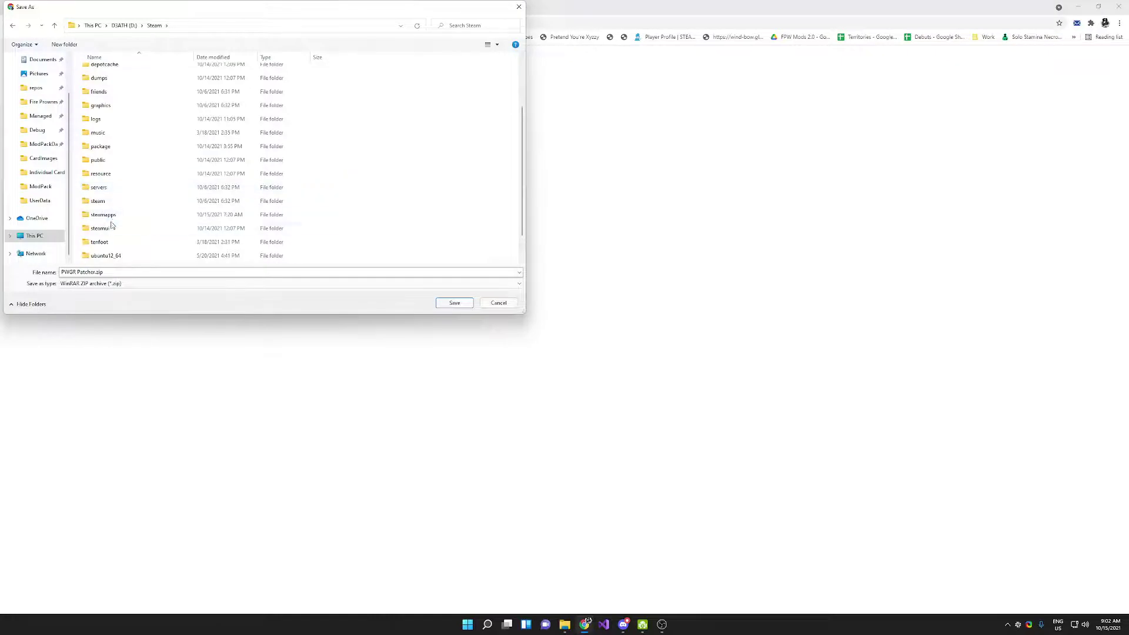
double_click(107, 216)
double_click(99, 71)
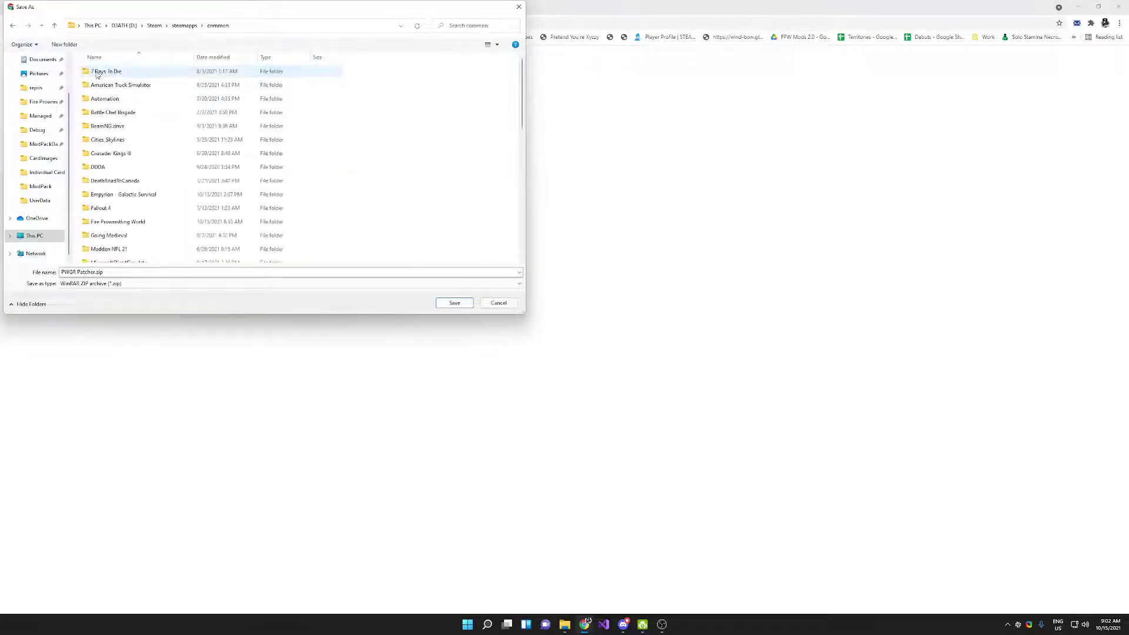
double_click(136, 221)
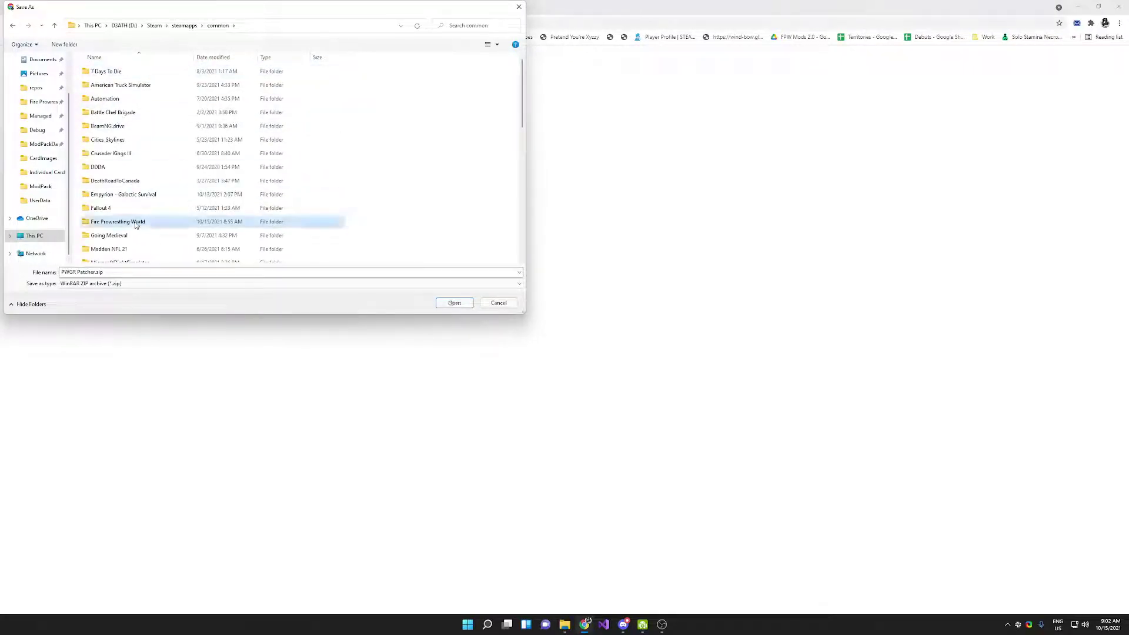
double_click(133, 224)
Step: Save PWGR Patcher.zip over the existing copy in the Fire Prowrestling World folder
key("BackSpace")
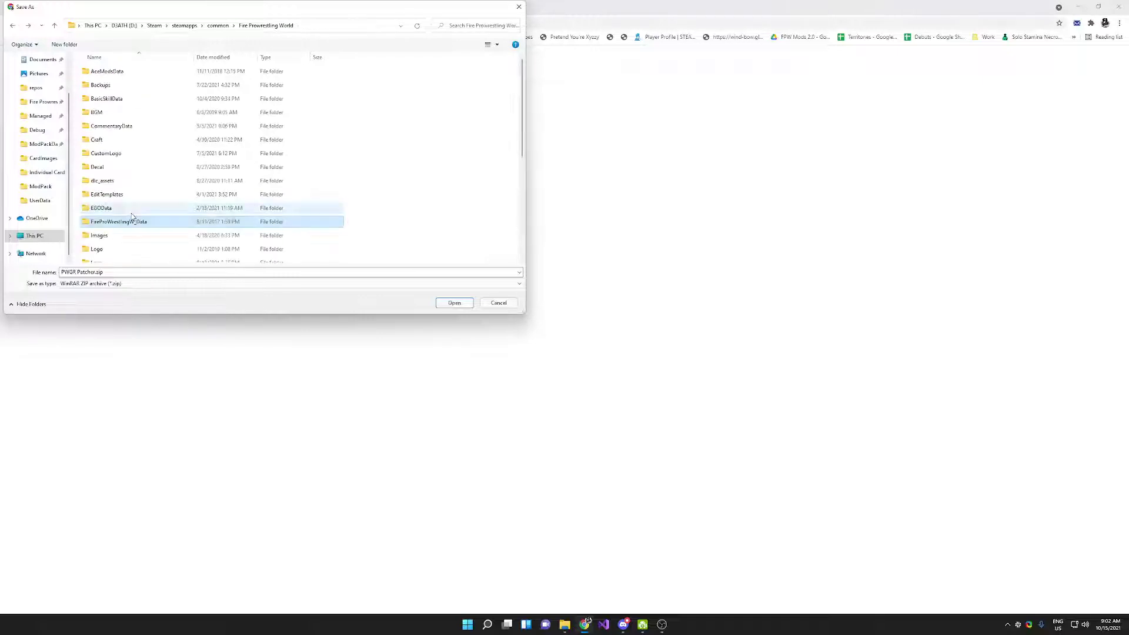
scroll(364, 224, "down", 3)
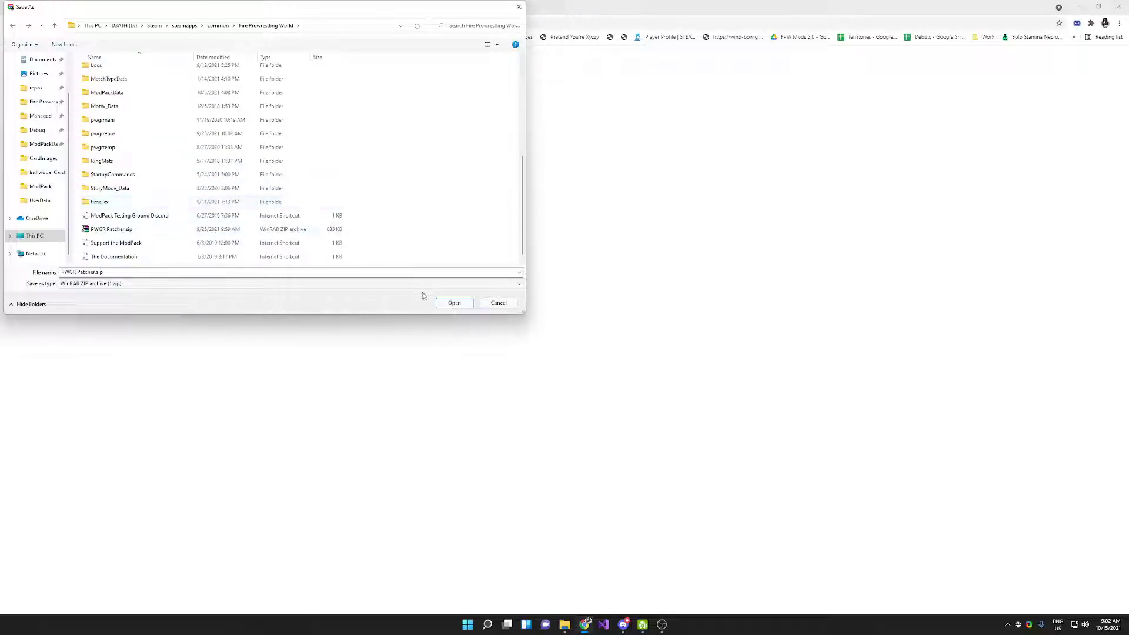
left_click(453, 303)
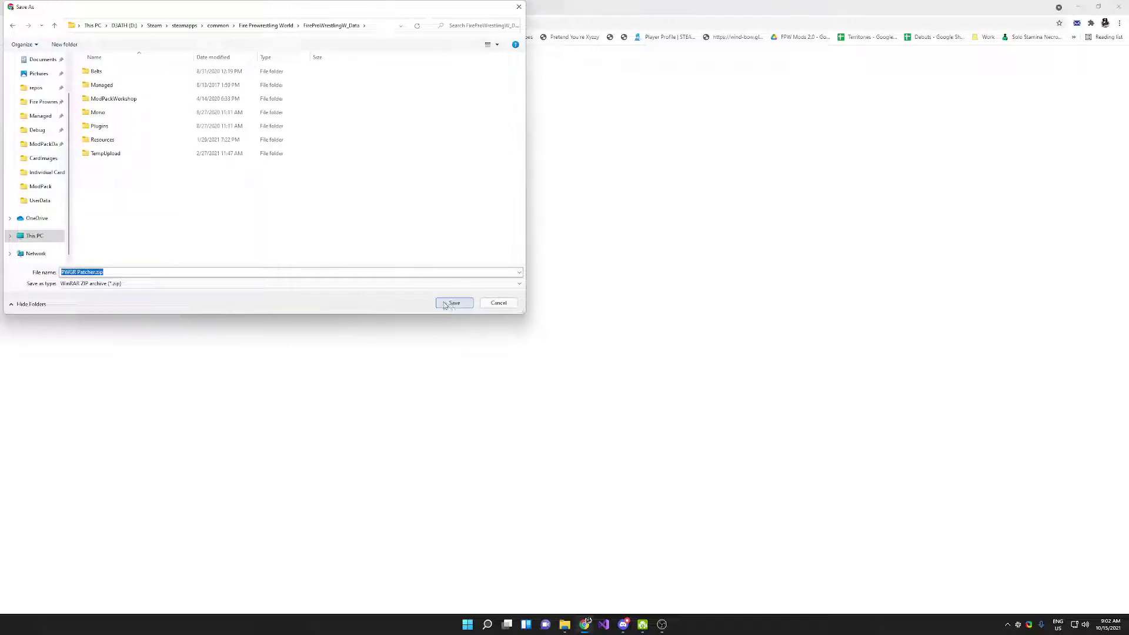
key("alt+Up")
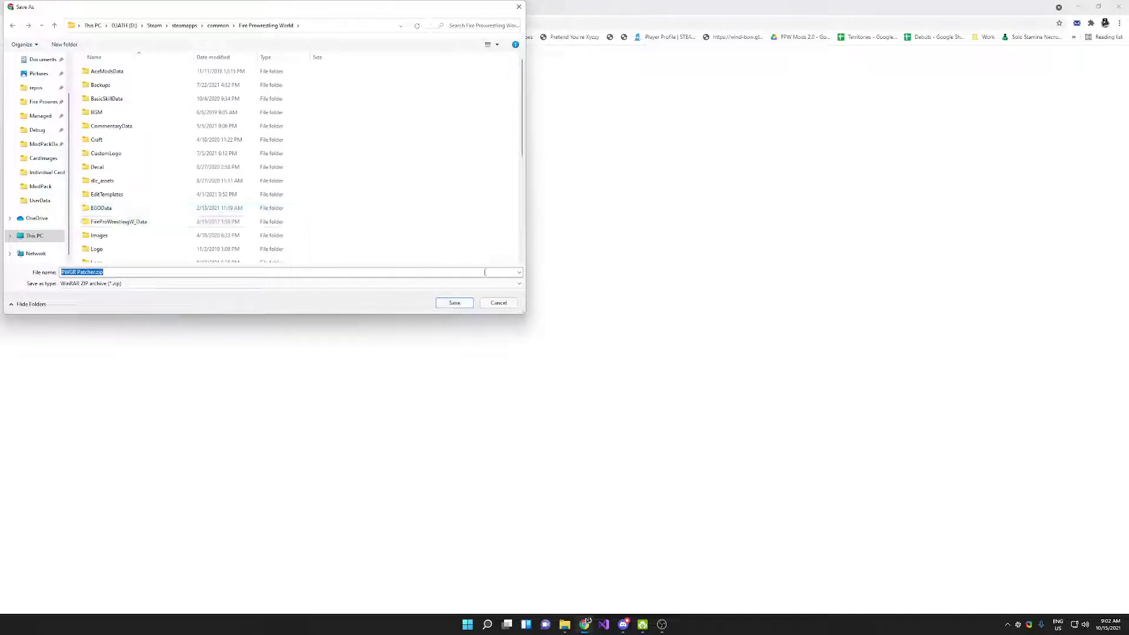
left_click(454, 303)
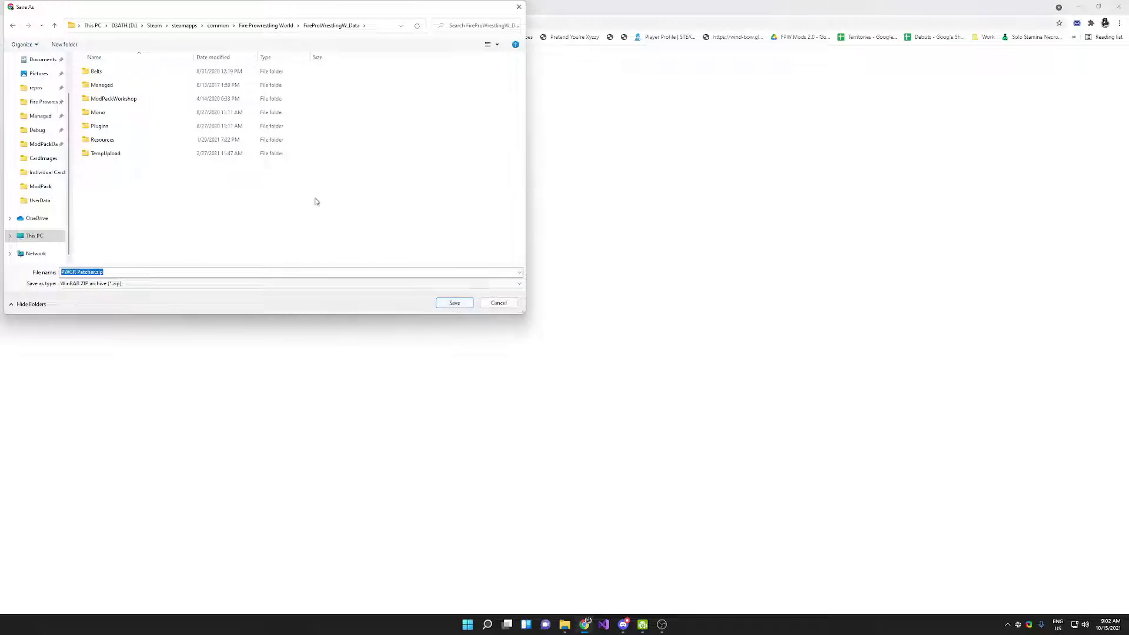
key("alt+Up")
scroll(353, 218, "down", 3)
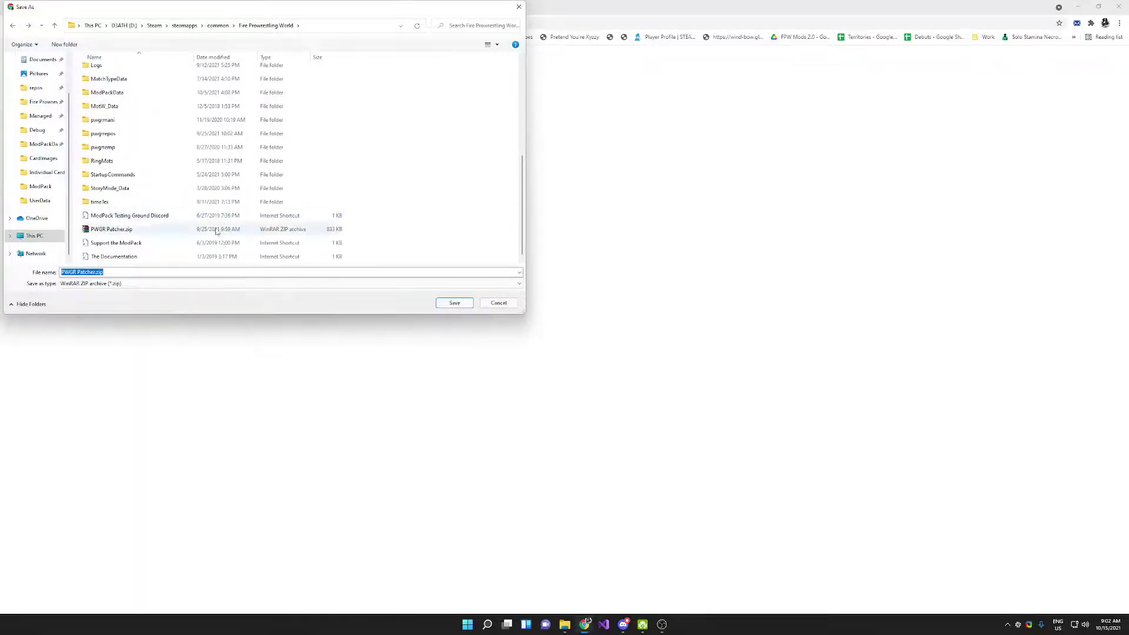
left_click(144, 229)
left_click(455, 303)
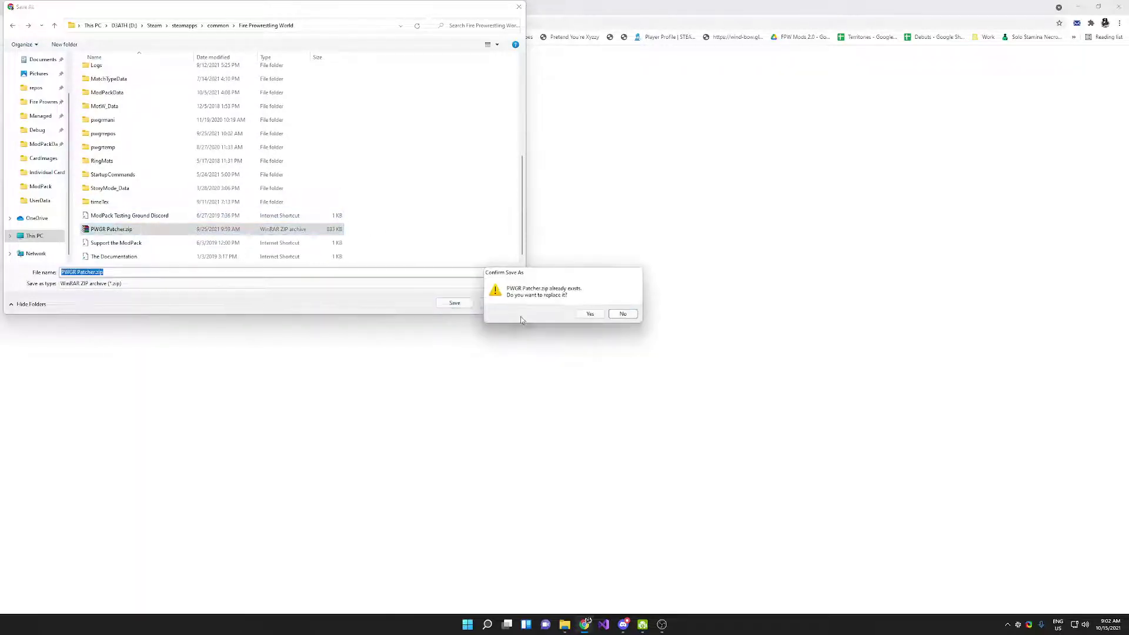
left_click(590, 314)
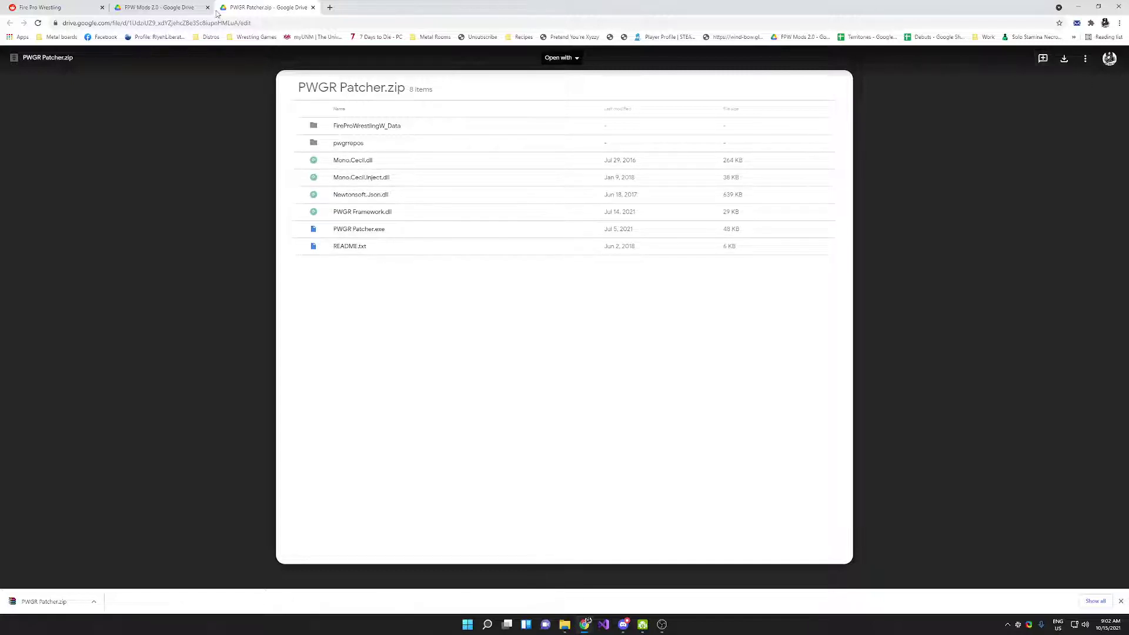
Step: Close the patcher preview and FPW Mods 2.0 Drive tabs and return to Discord
left_click(313, 7)
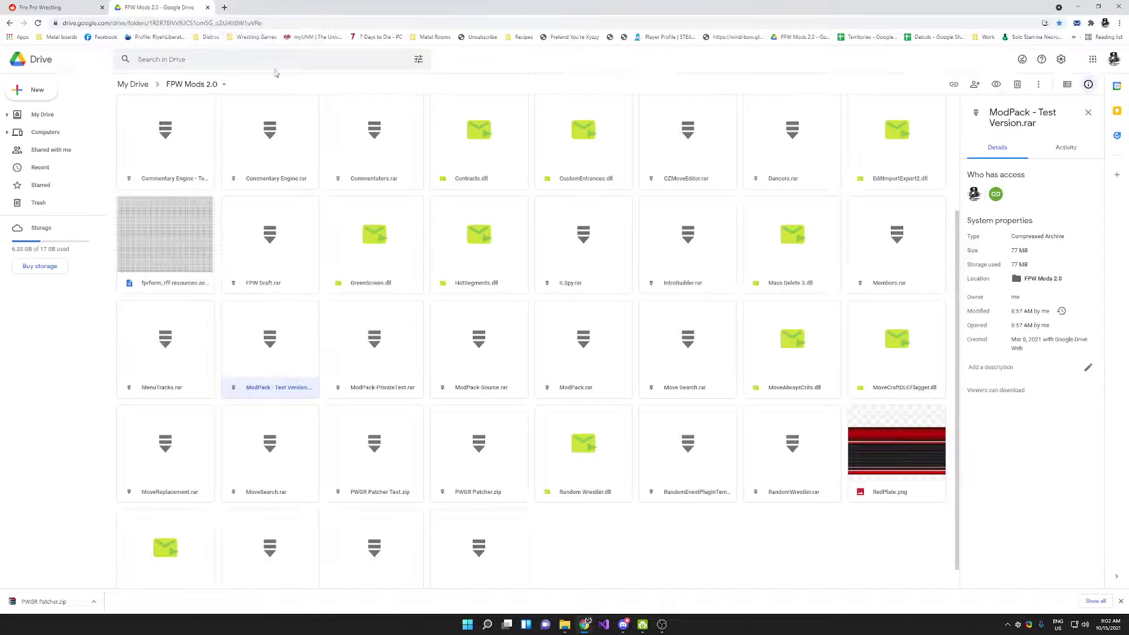
left_click(208, 8)
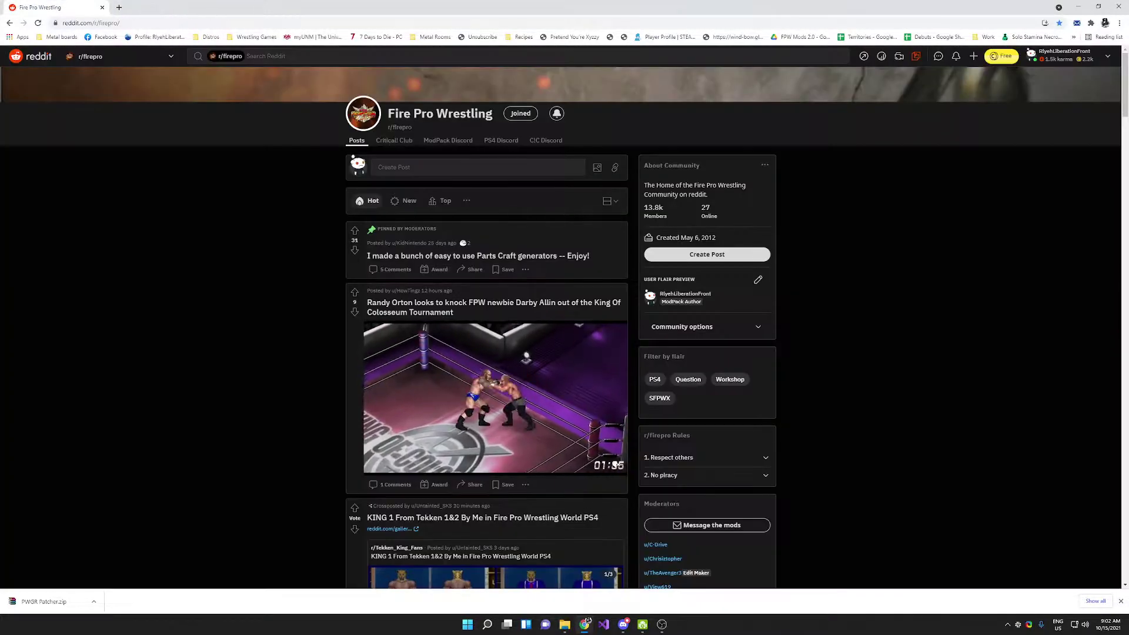
left_click(623, 627)
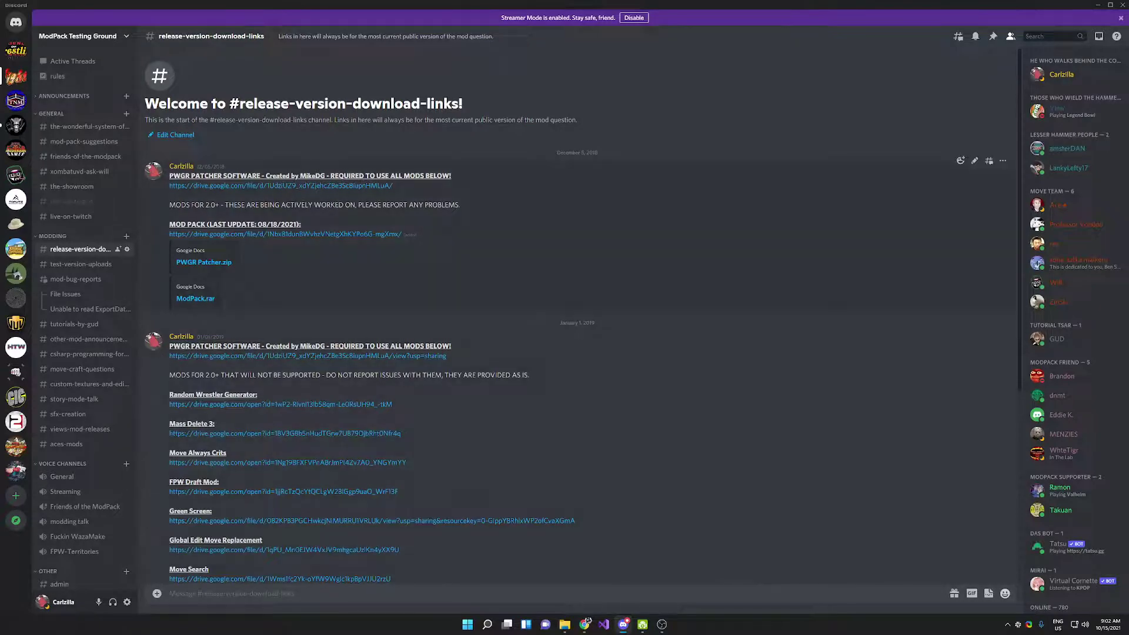
Step: Open the ModPack.rar Drive link and request its download, reaching the virus-scan warning
left_click(204, 300)
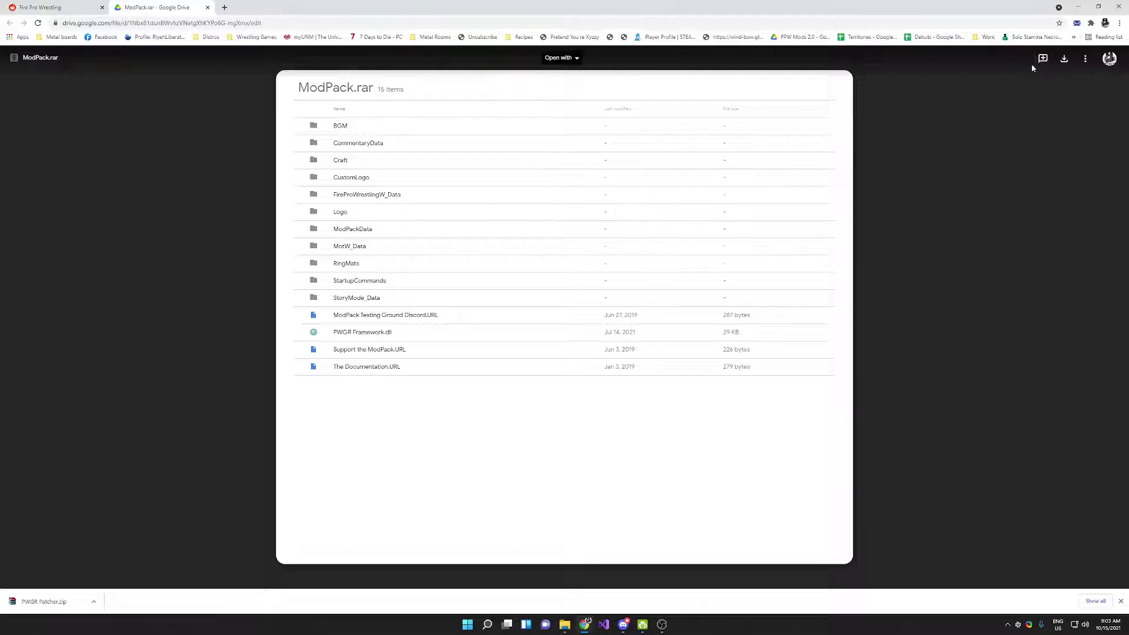
left_click(1063, 61)
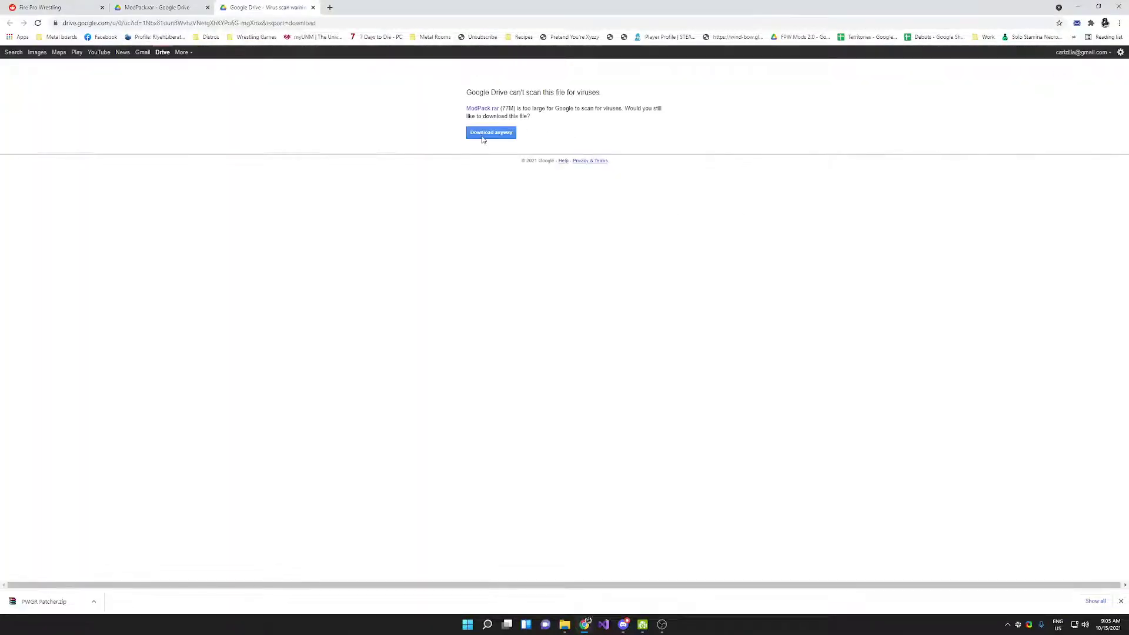
left_click(482, 140)
Step: Save ModPack.rar over the old copy in the game folder, then open PWGR Patcher.zip in WinRAR
left_click(496, 138)
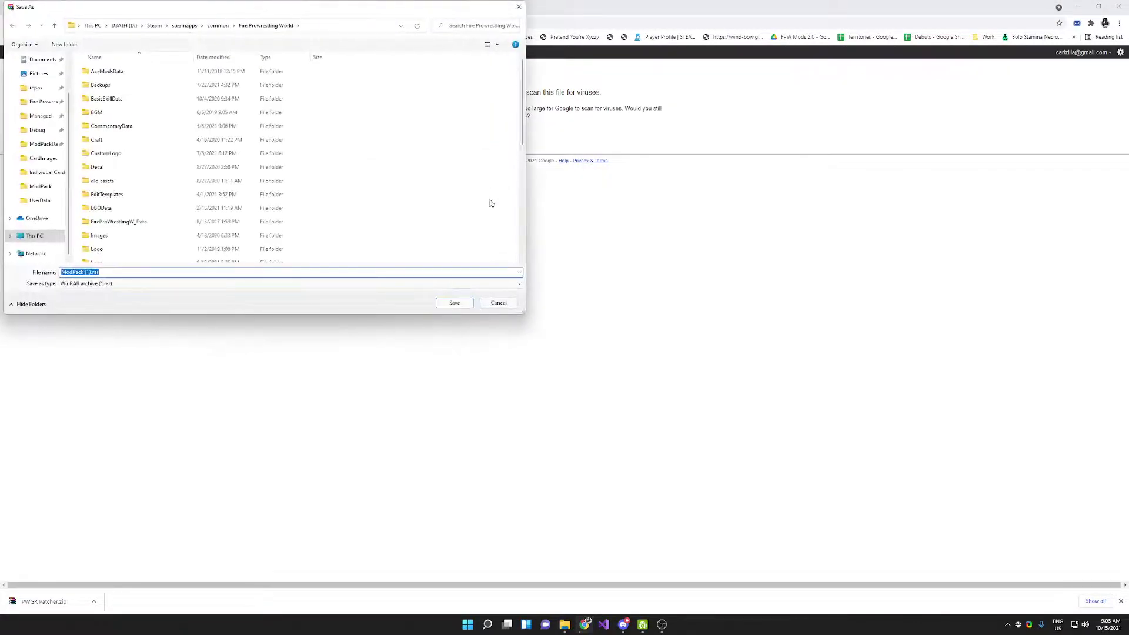
scroll(227, 250, "down", 5)
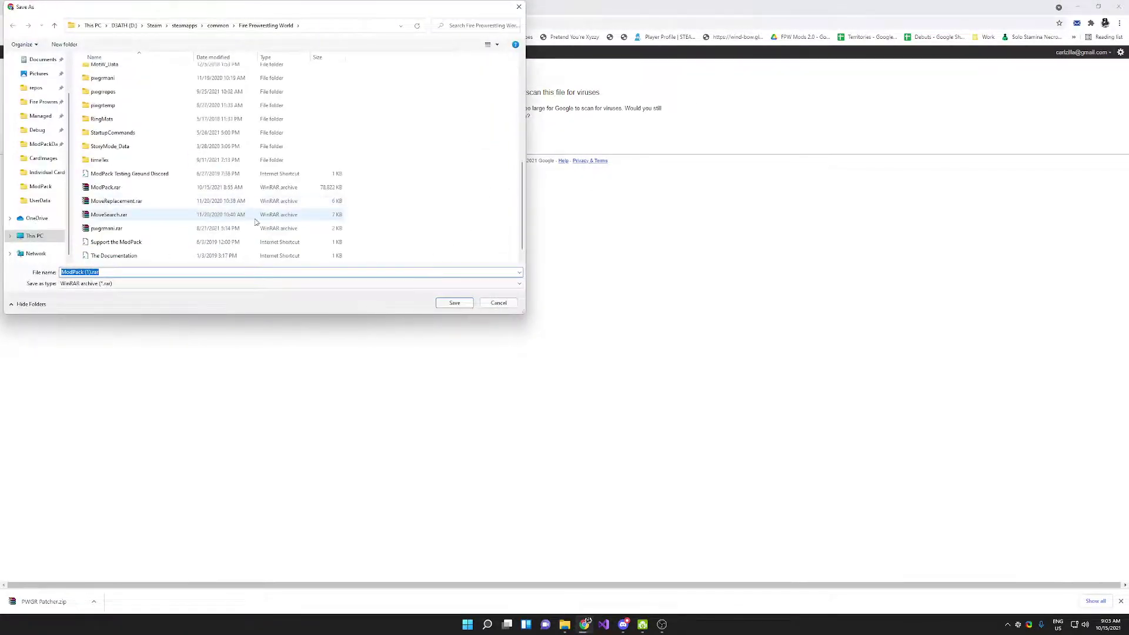
left_click(111, 189)
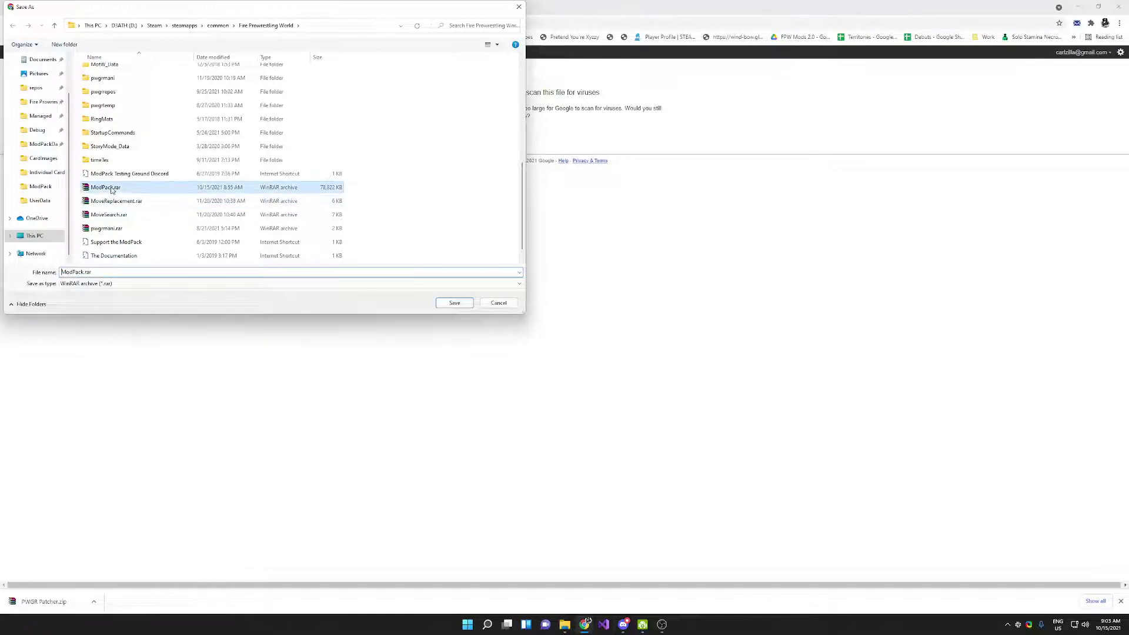
left_click(454, 303)
left_click(588, 315)
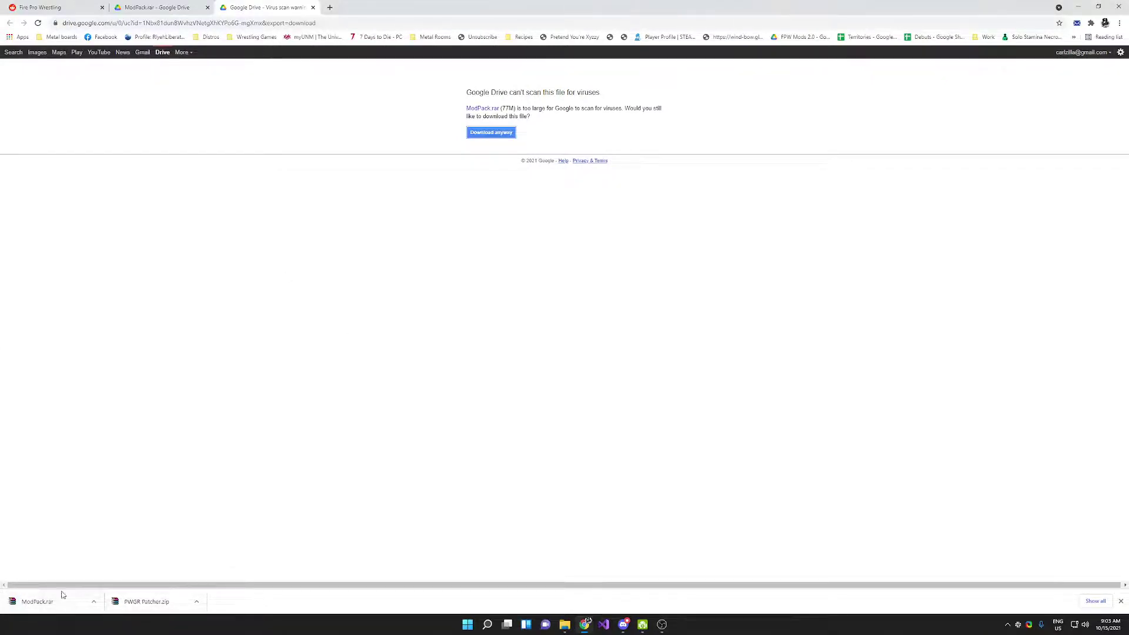
left_click(163, 607)
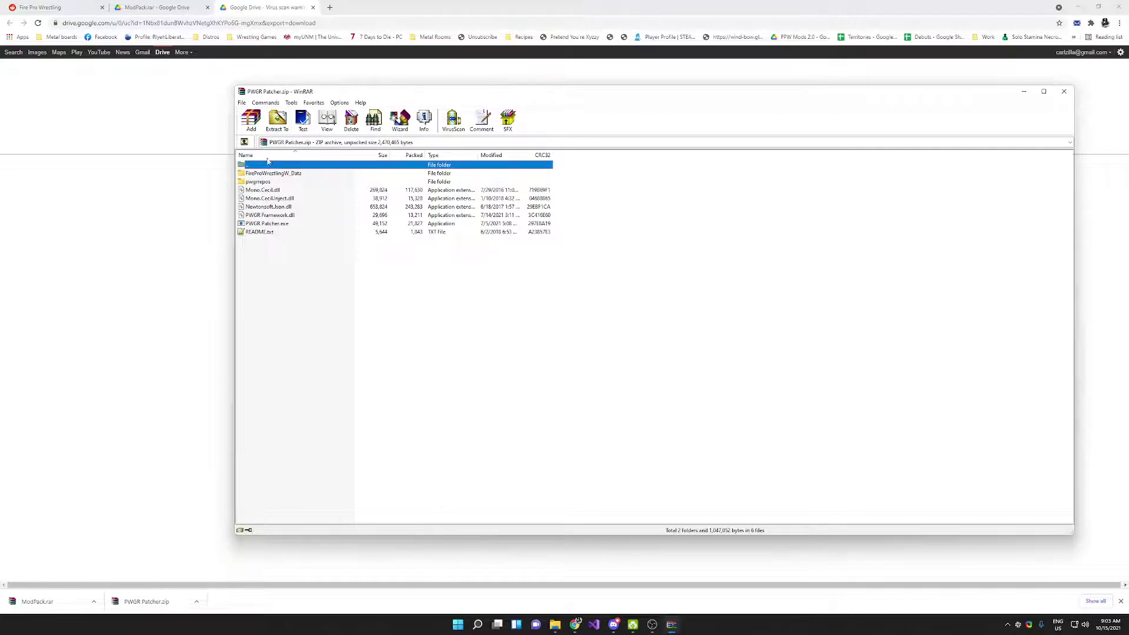
Step: Extract PWGR Patcher.zip to D:\Steam\steamapps\common\Fire Prowrestling World with Yes to All overwrites
left_click(279, 119)
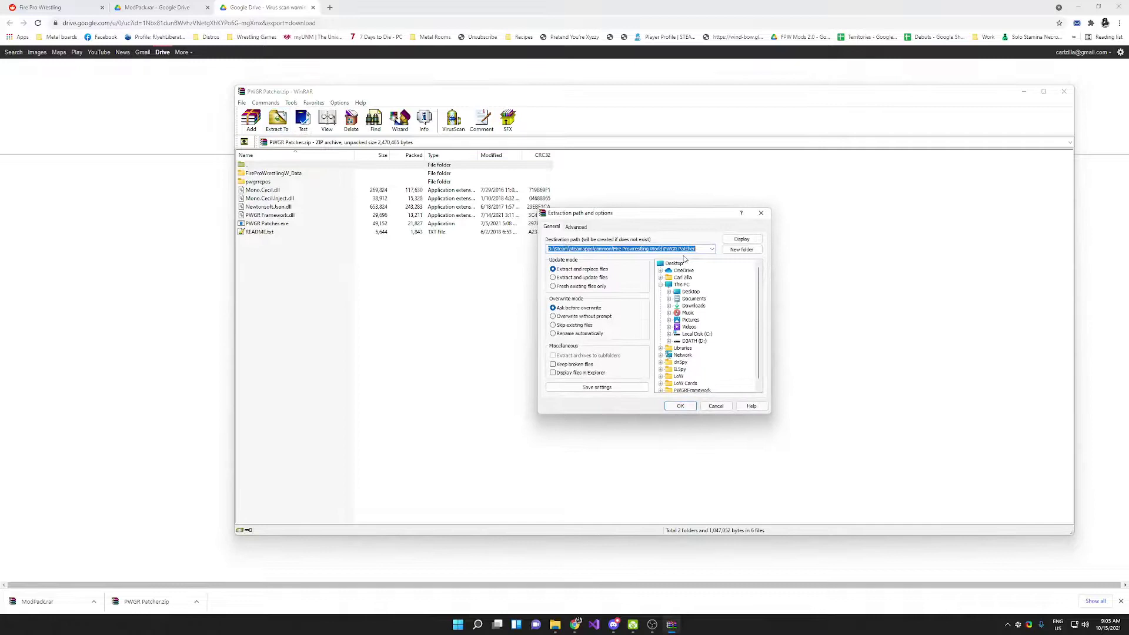
double_click(693, 342)
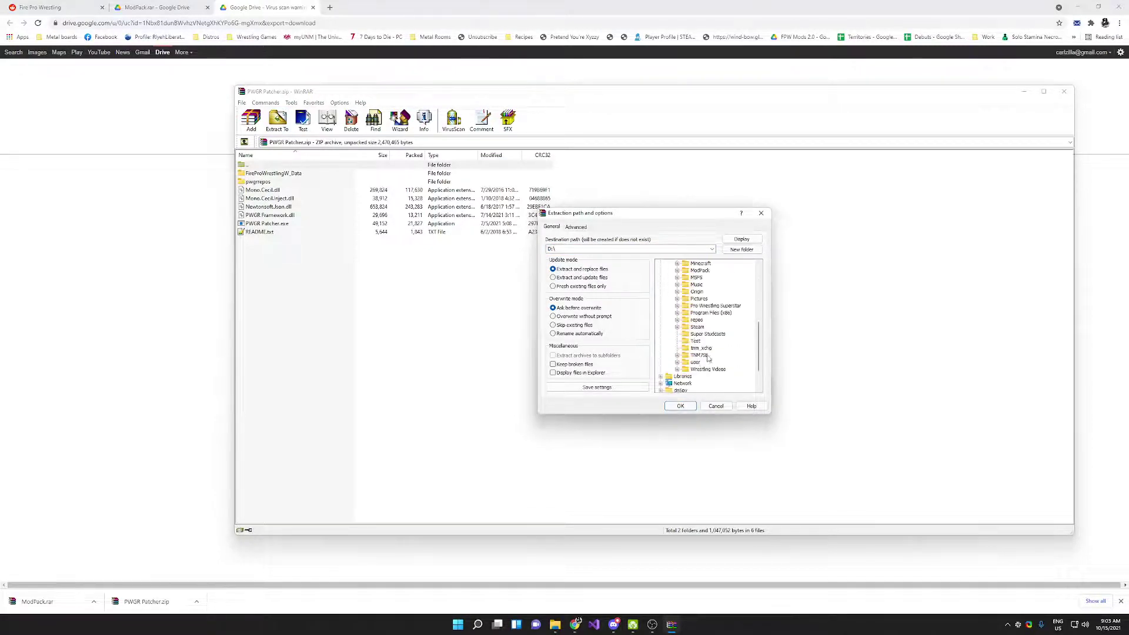
left_click(699, 328)
double_click(697, 327)
scroll(726, 362, "down", 3)
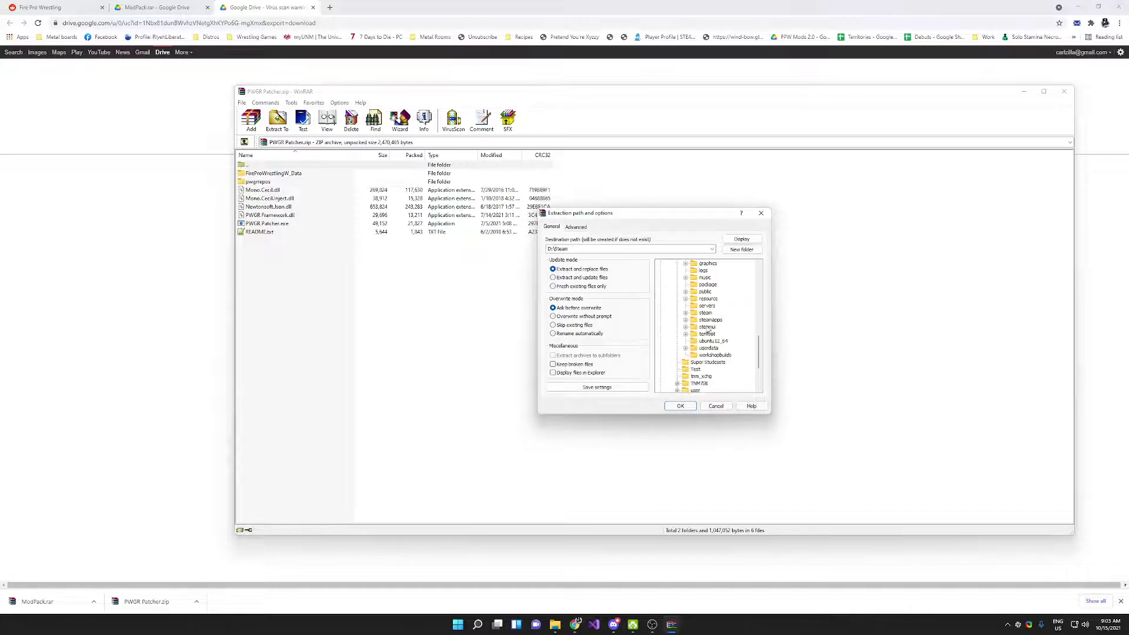
double_click(709, 320)
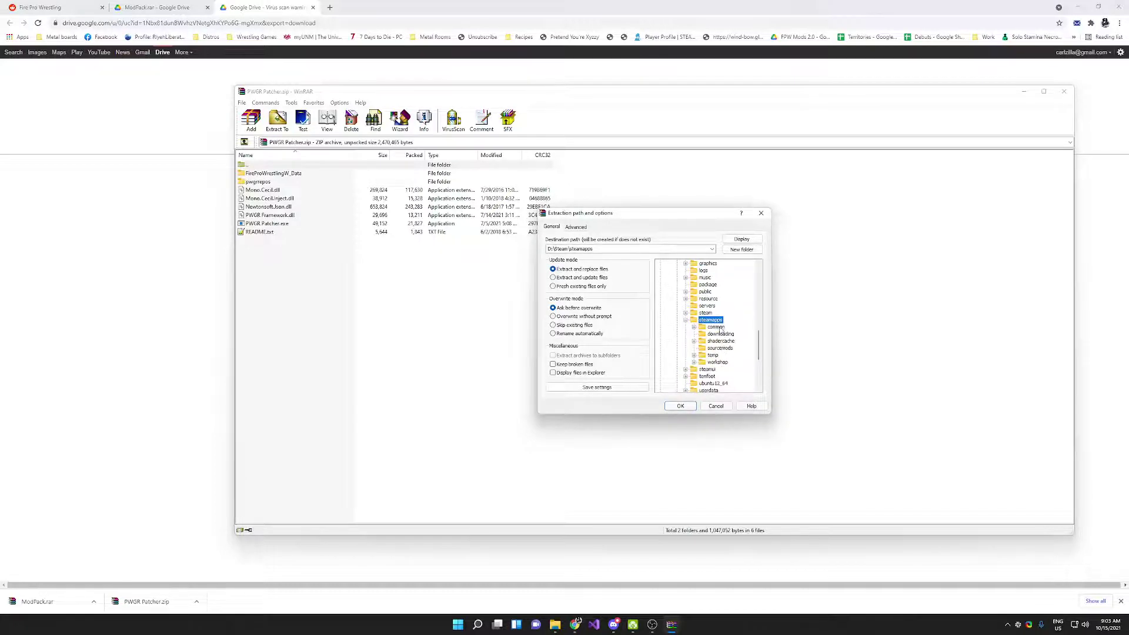
double_click(717, 327)
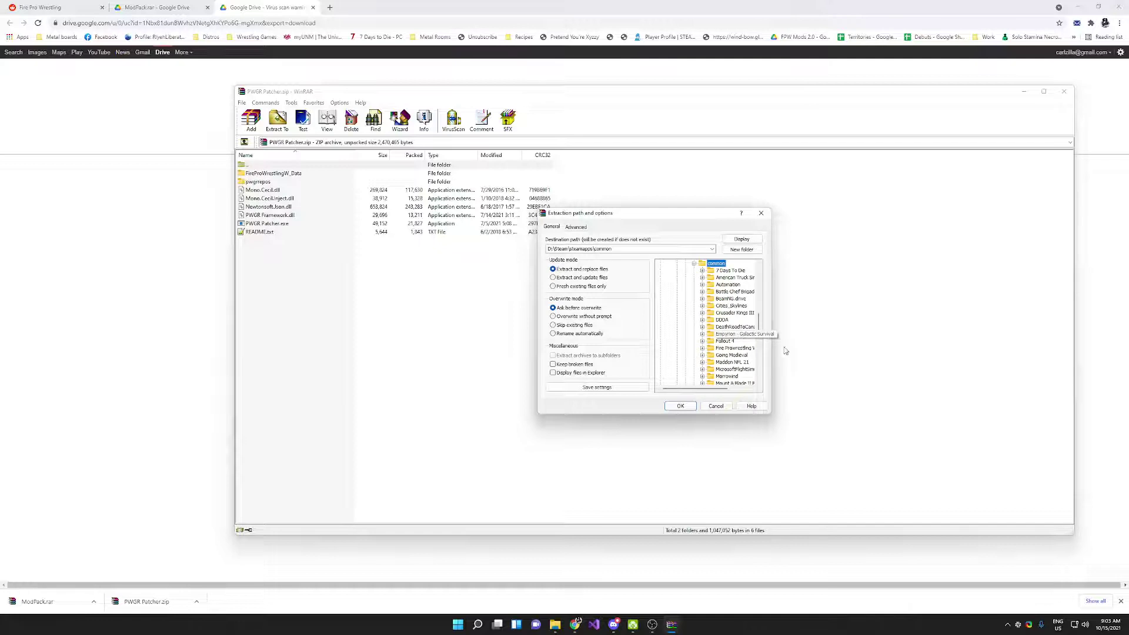
double_click(742, 348)
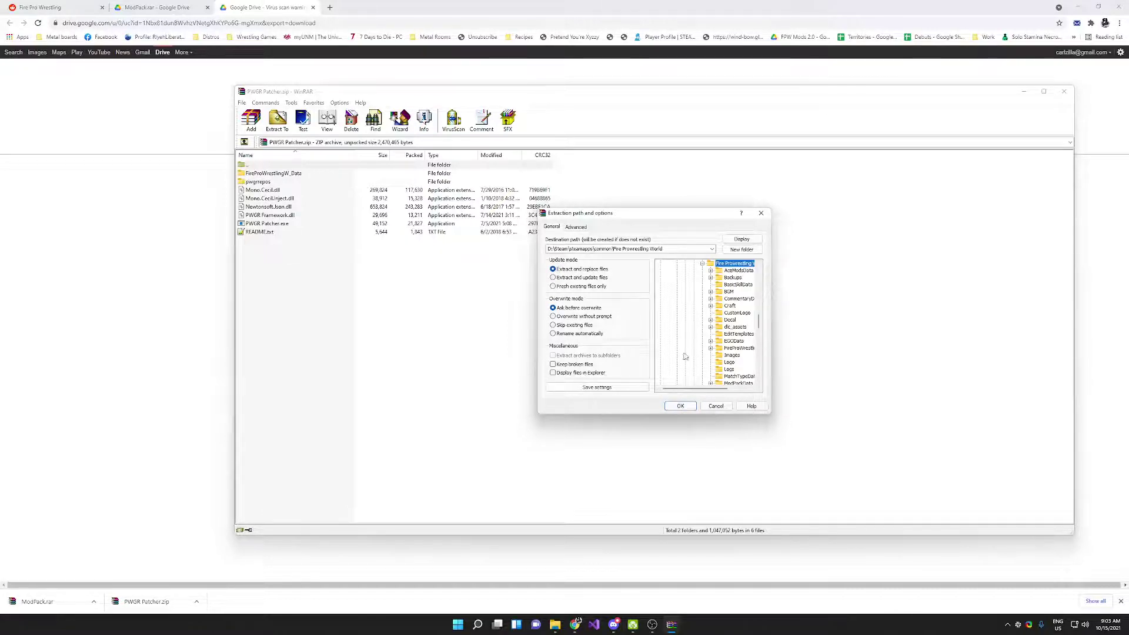
left_click(679, 405)
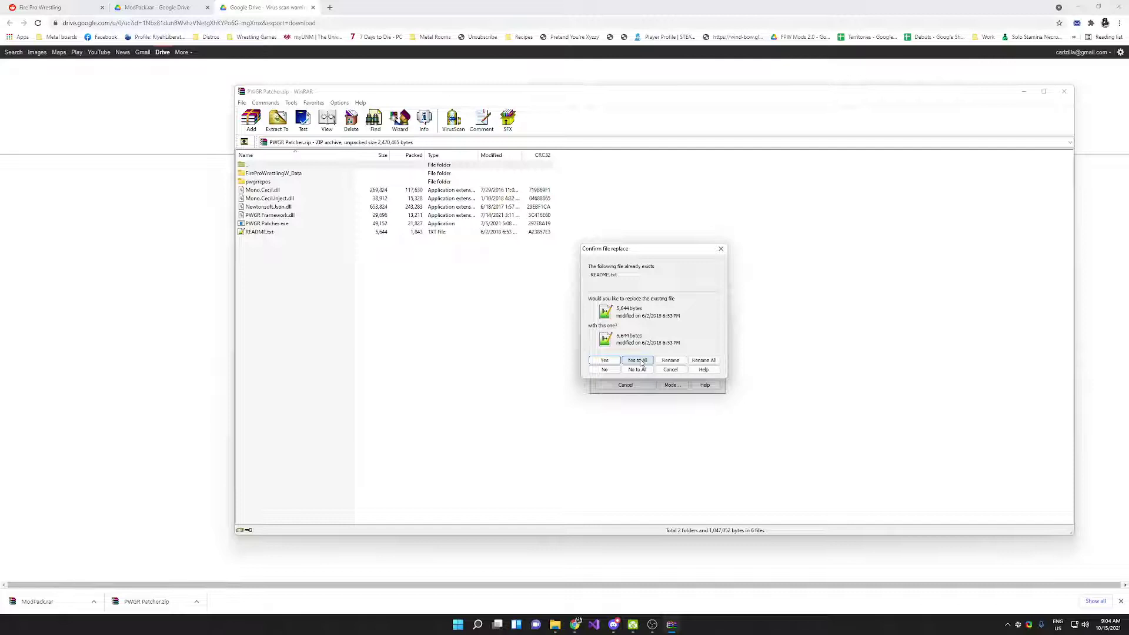
left_click(640, 363)
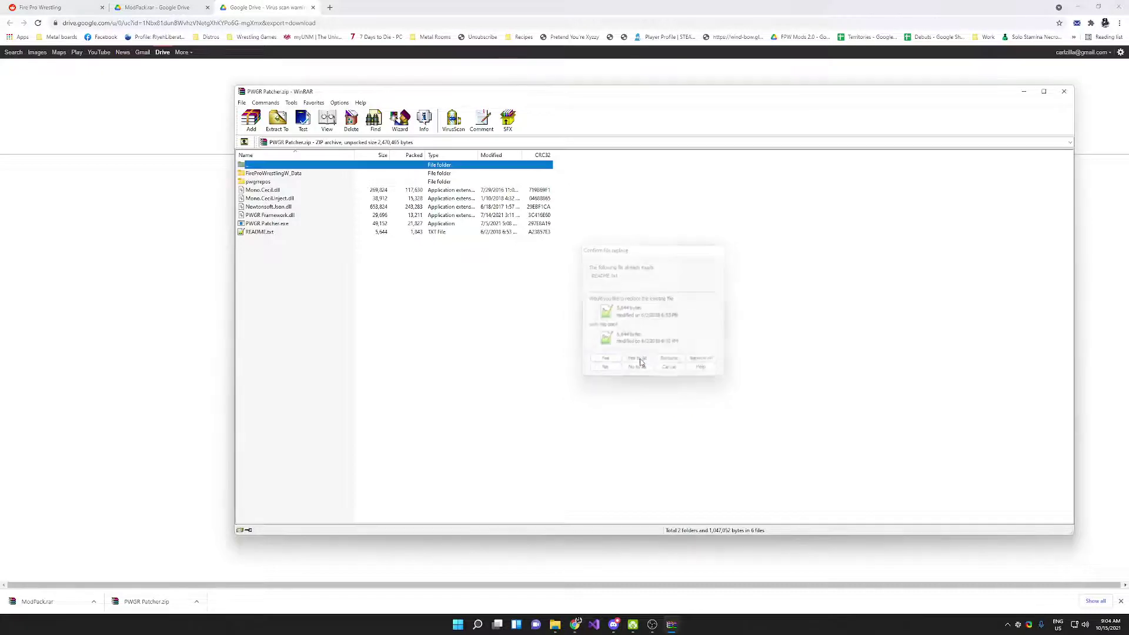
Step: Close the patcher archive, open ModPack.rar, and start browsing its extraction path to D:\Steam
left_click(1065, 92)
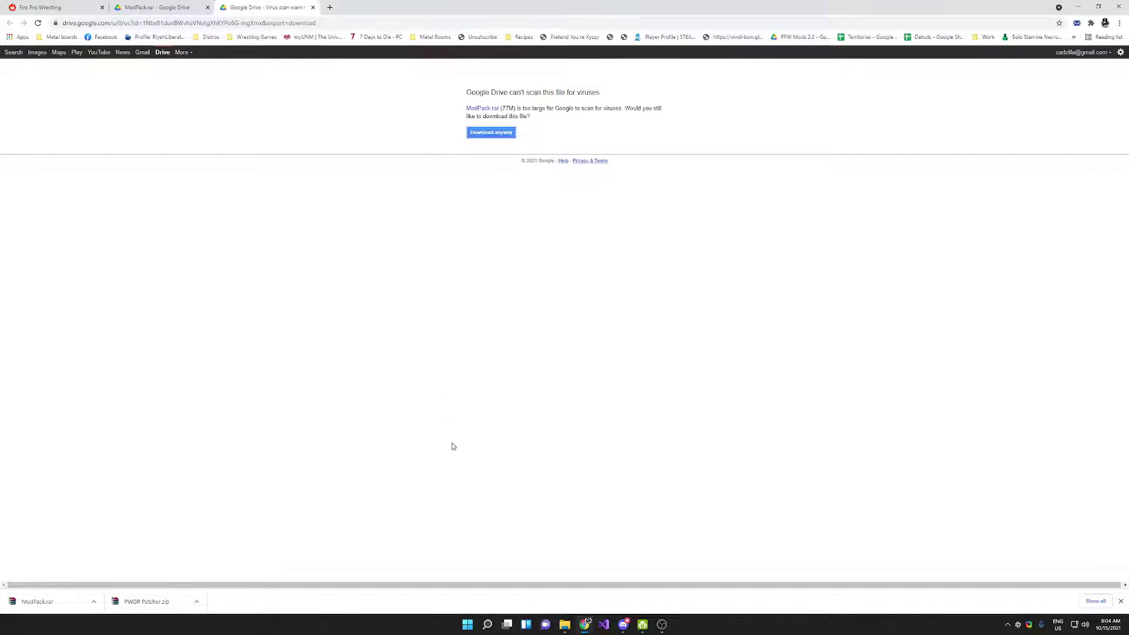
left_click(41, 607)
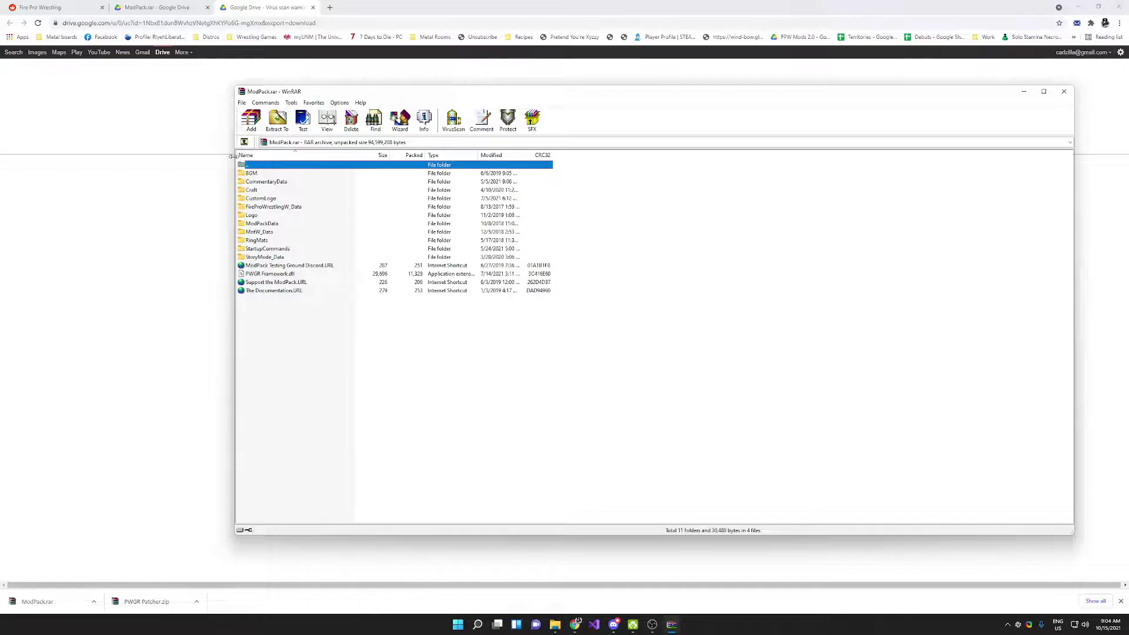
left_click(278, 121)
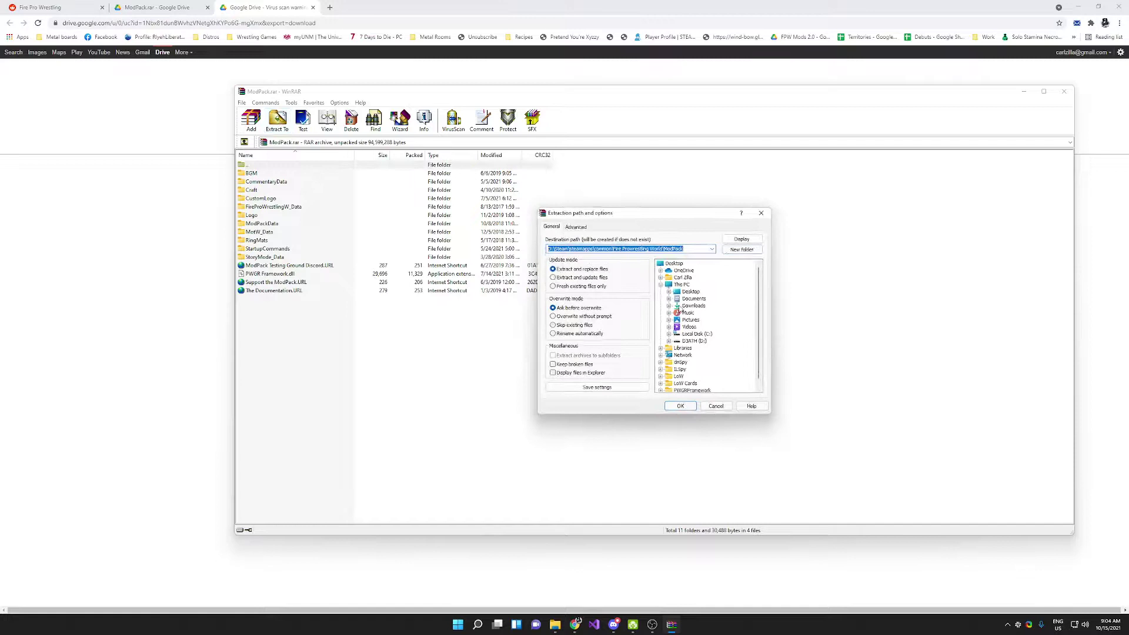
left_click(690, 341)
double_click(691, 342)
scroll(729, 364, "down", 3)
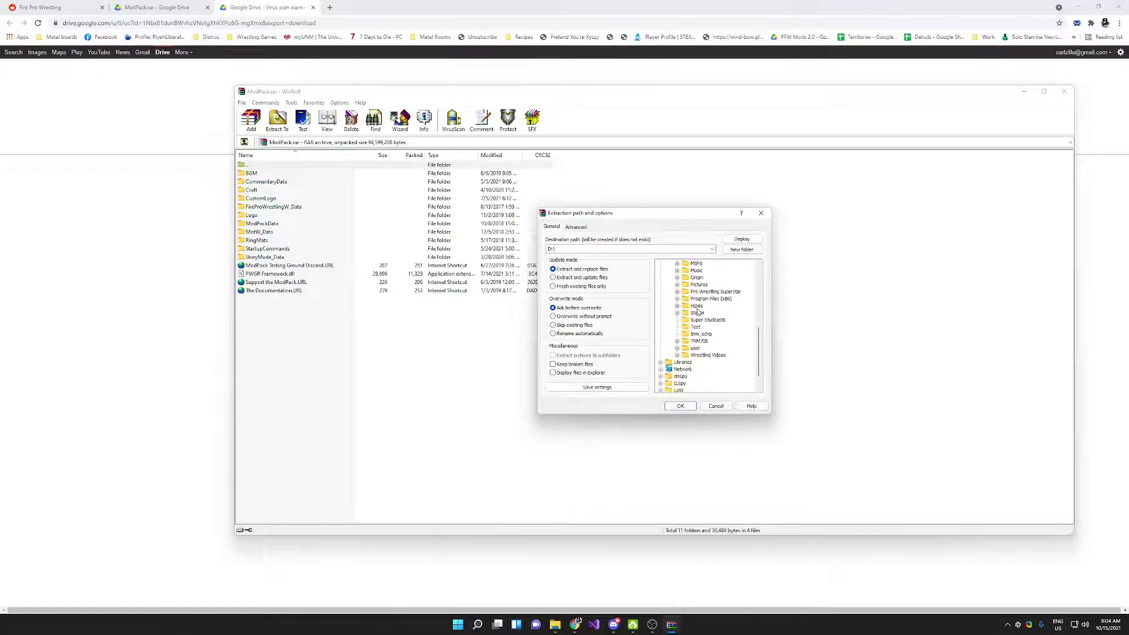
double_click(697, 312)
Step: Set the path to steamapps\common\Fire Prowrestling World and extract, replacing all existing files
scroll(717, 300, "down", 2)
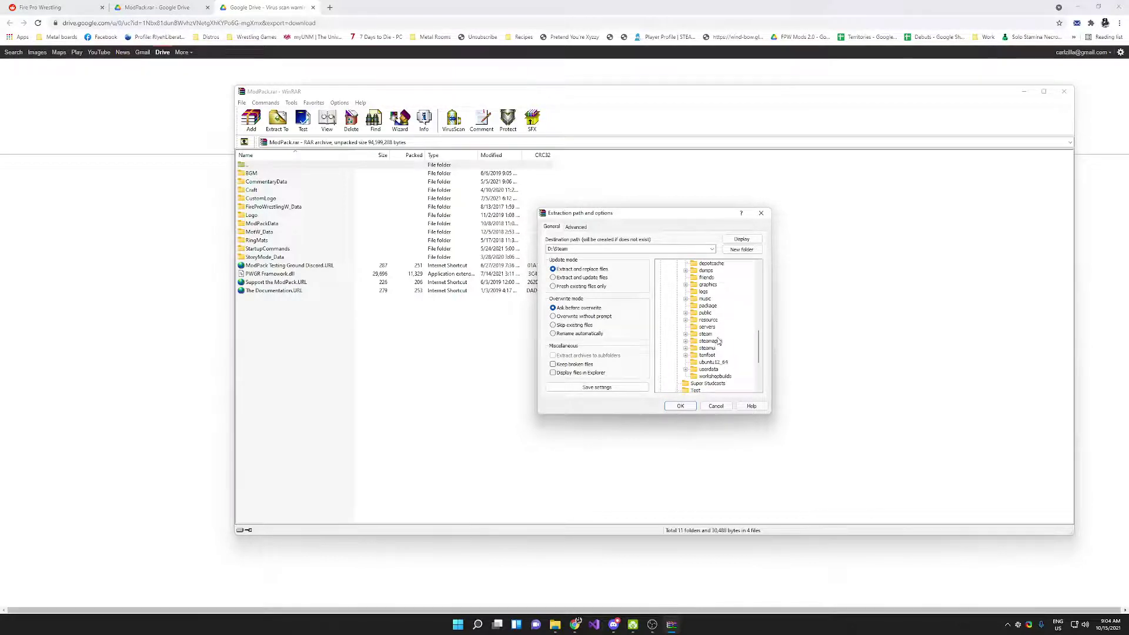
double_click(718, 342)
double_click(715, 348)
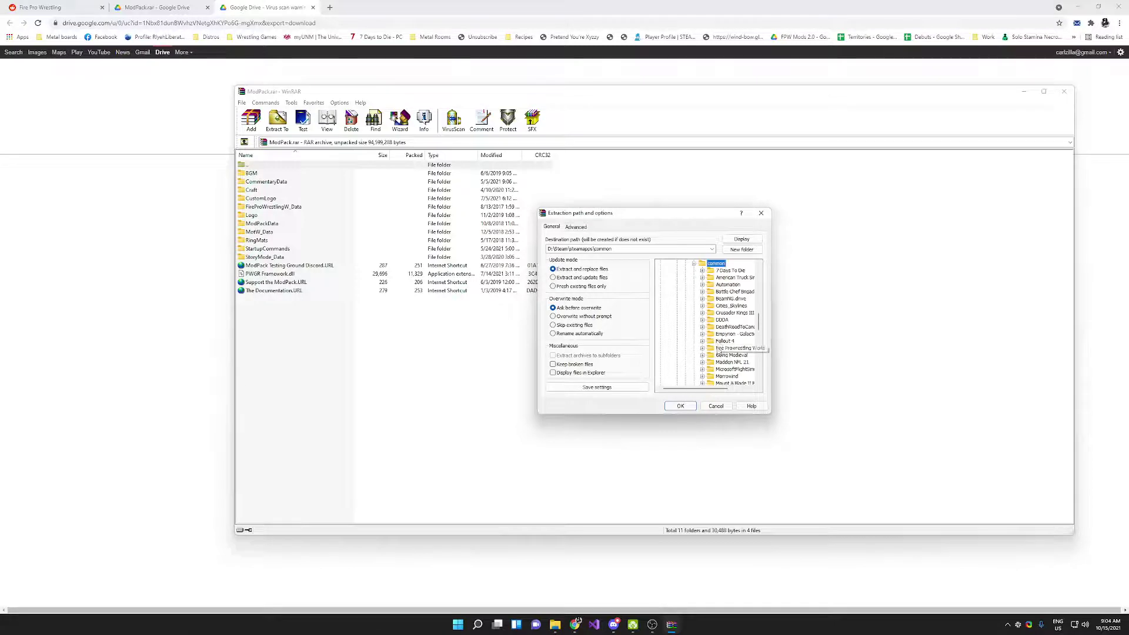
double_click(735, 349)
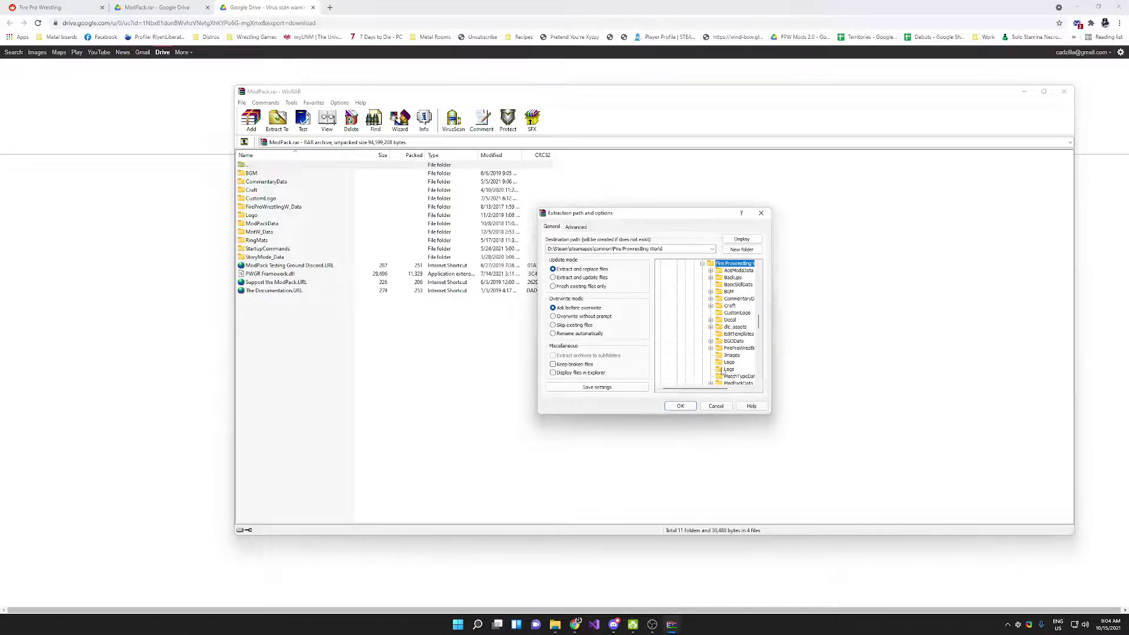
left_click_drag(698, 388, 721, 390)
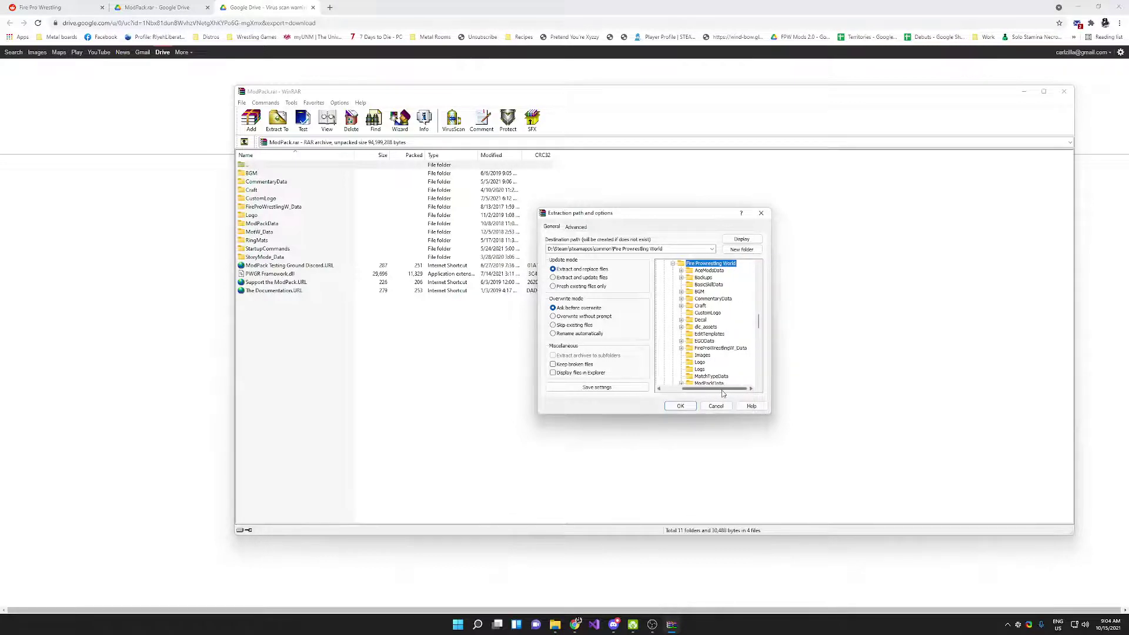
left_click(680, 406)
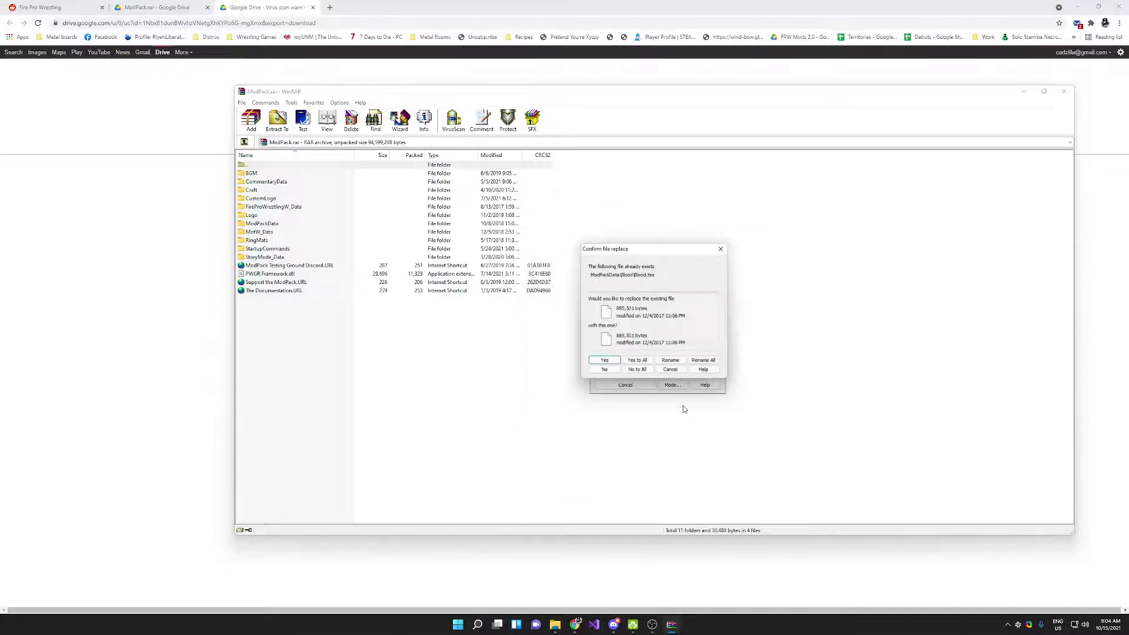
left_click(639, 361)
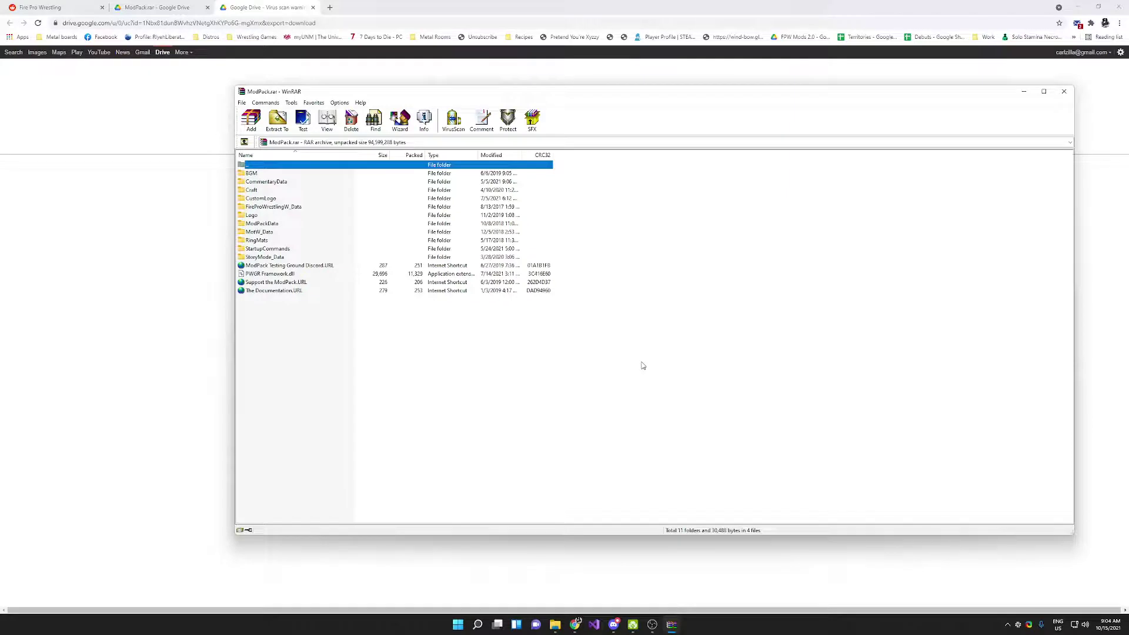
Step: Close WinRAR and Chrome, then launch PWGR Patcher.exe from the Fire Prowrestling World folder
left_click(1063, 91)
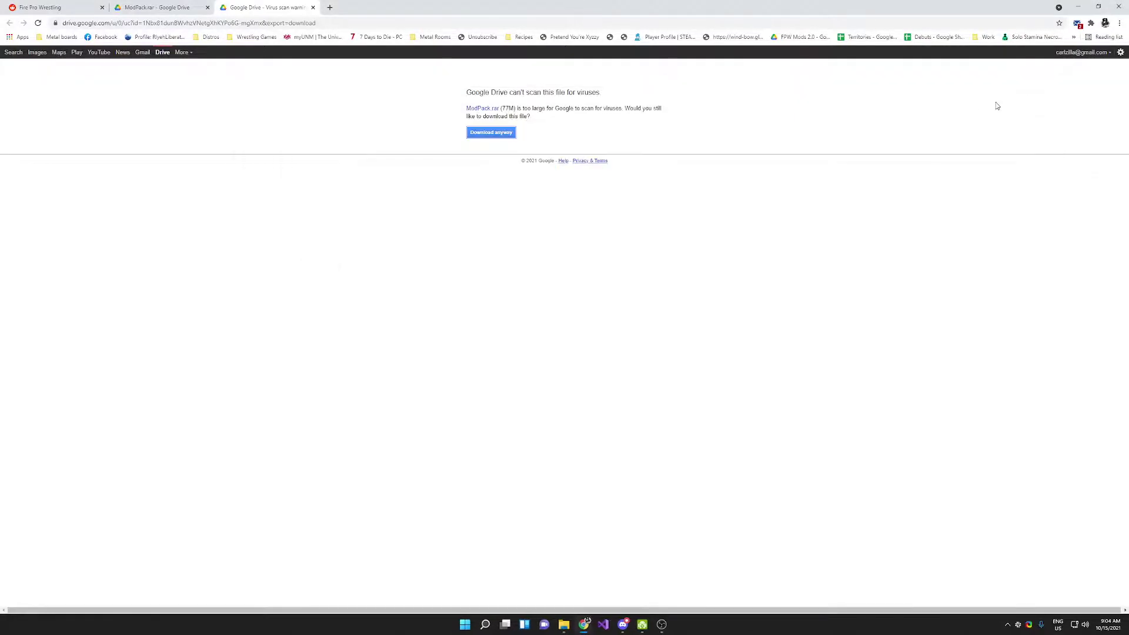
left_click(1118, 6)
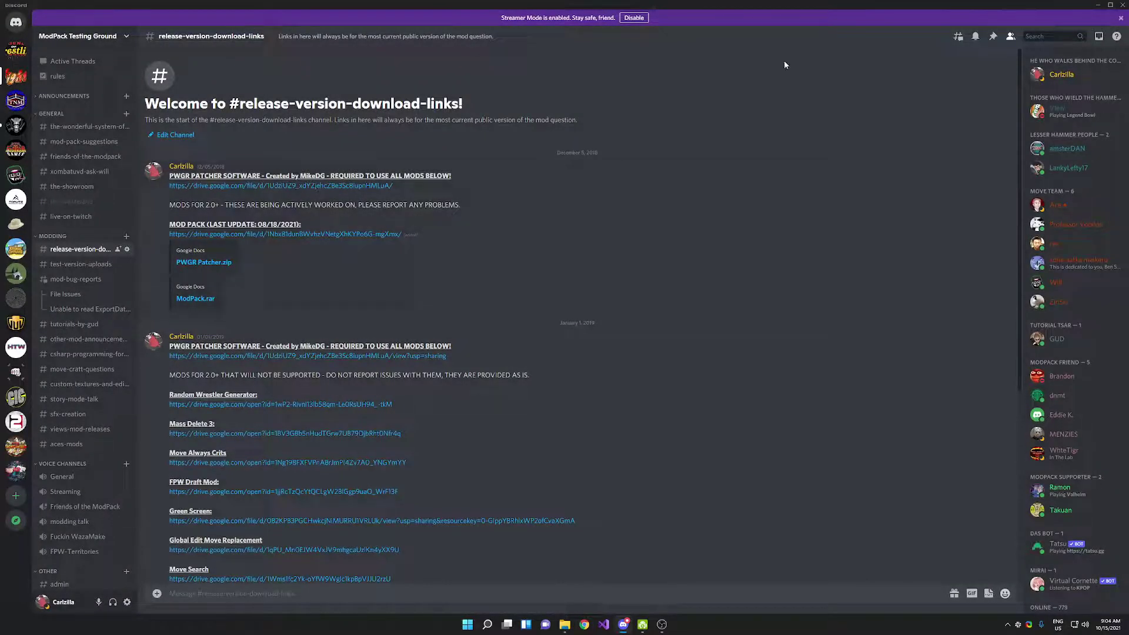
left_click(564, 625)
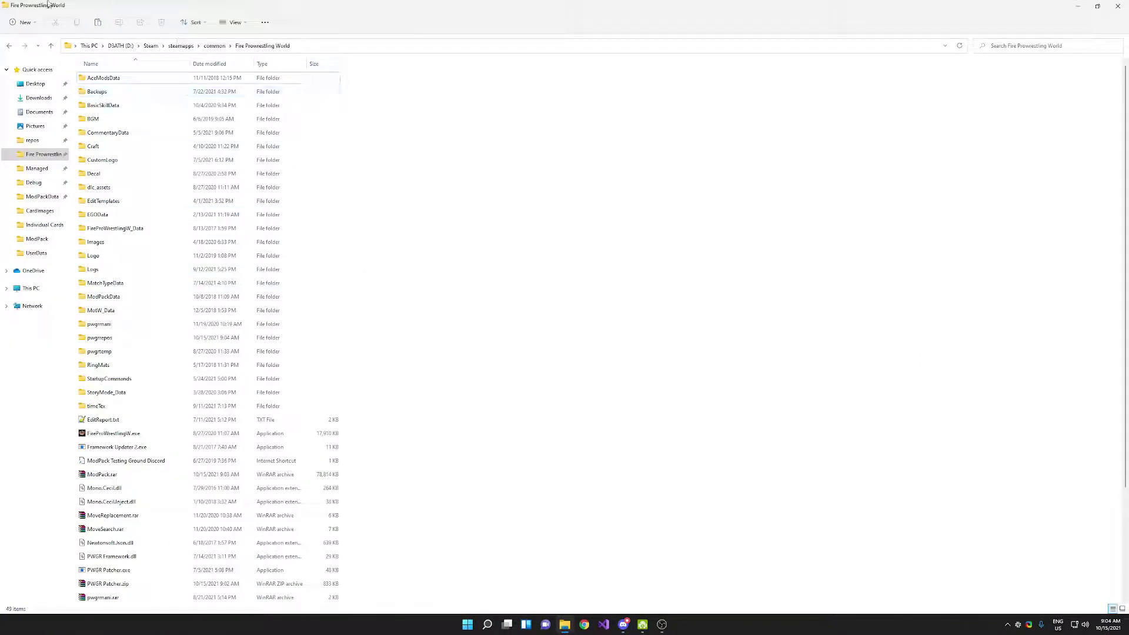
scroll(141, 363, "down", 4)
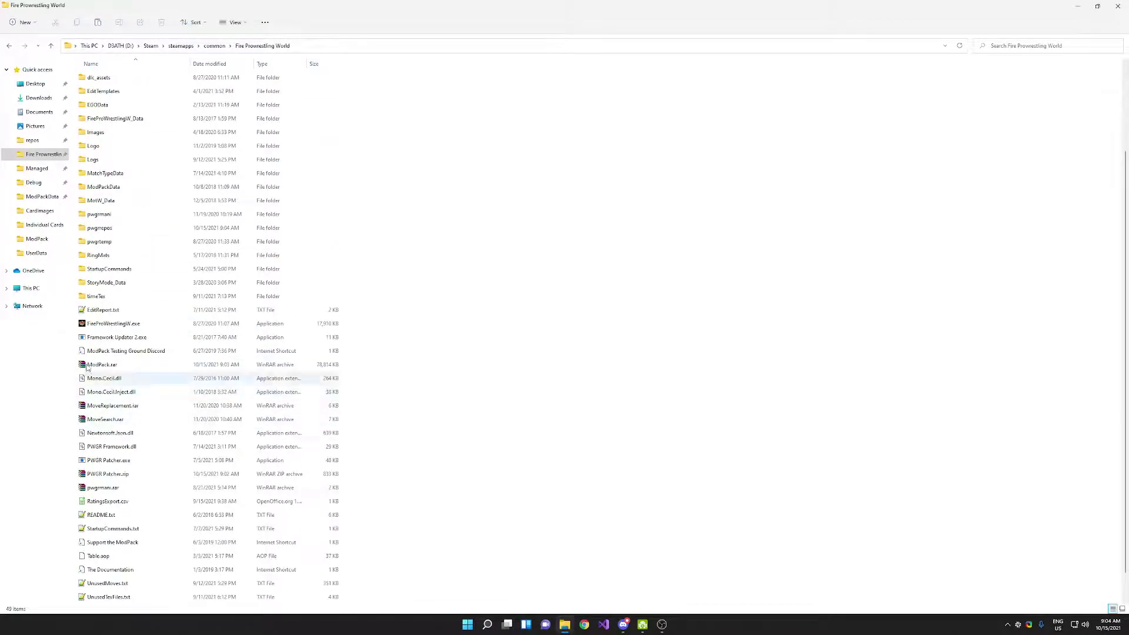
double_click(111, 434)
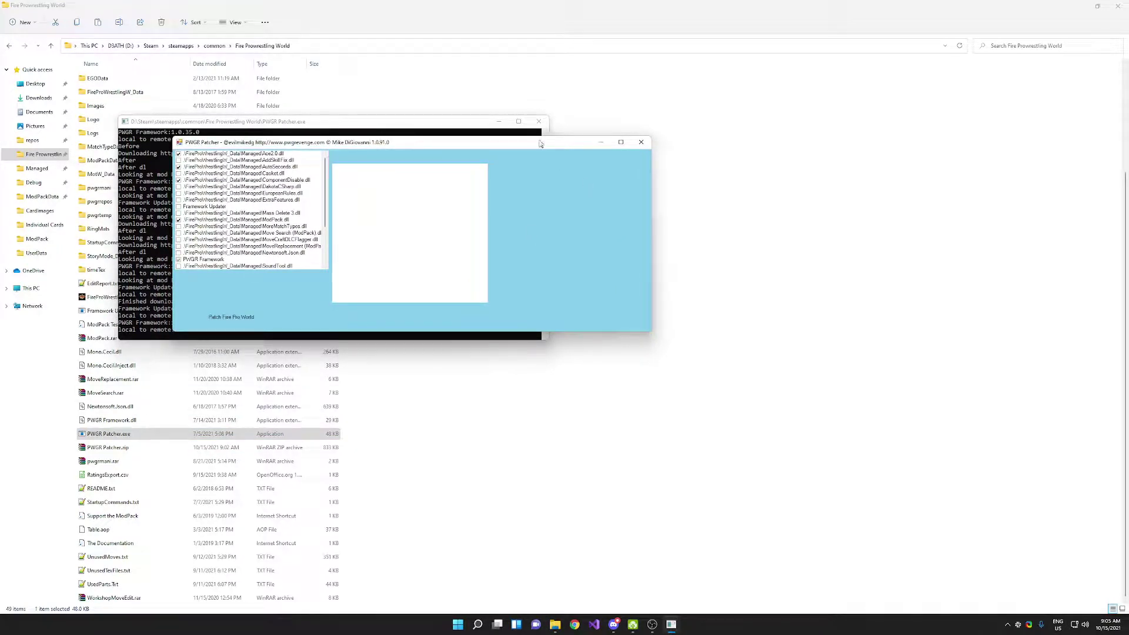
Step: Run Patch Fire Pro World with the listed DLLs and nudge the patcher window slightly
left_click(283, 323)
left_click_drag(414, 145, 419, 141)
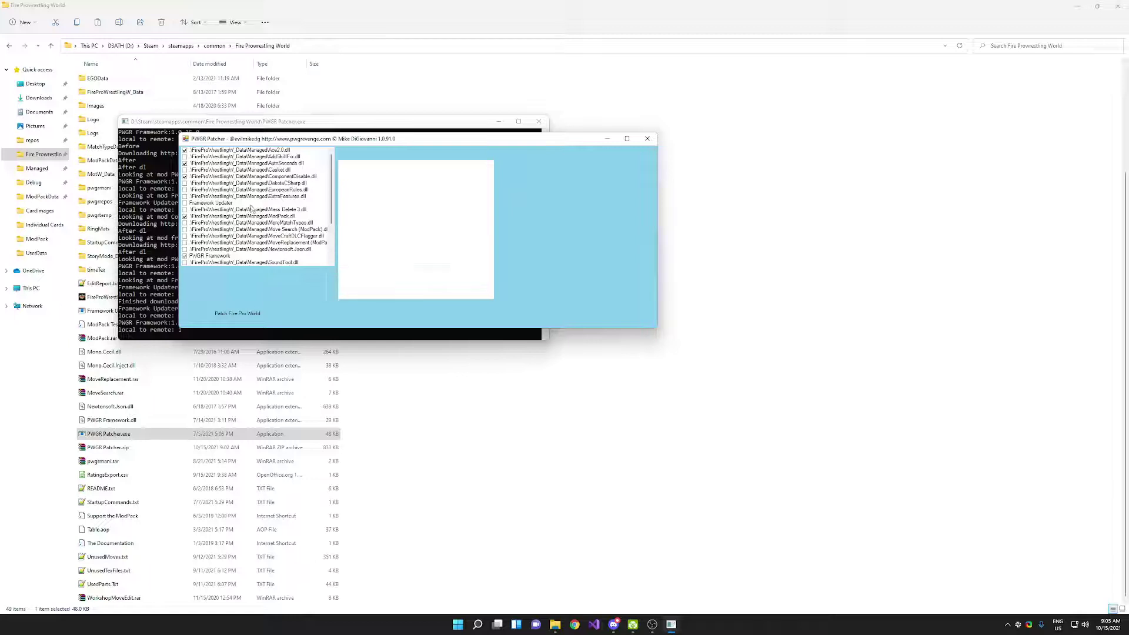
Step: Review ModPack.dll's feature list, then view zWrestlerDataManager.dll, version 1.0.0.0, with Wrestler Data Manager ticked
left_click(263, 217)
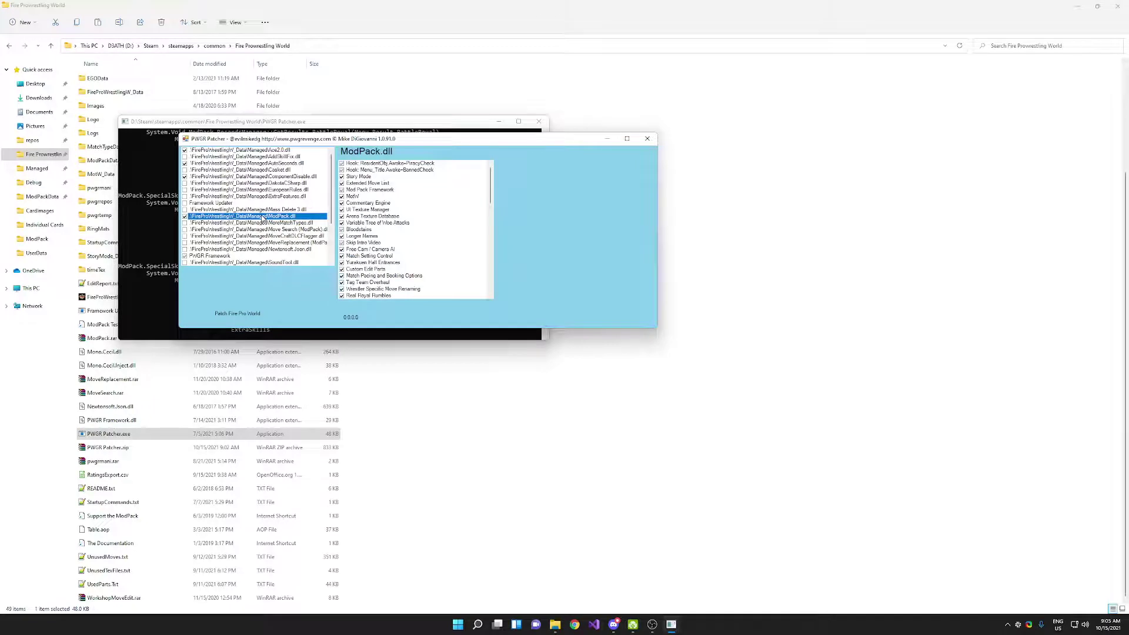
scroll(413, 200, "down", 6)
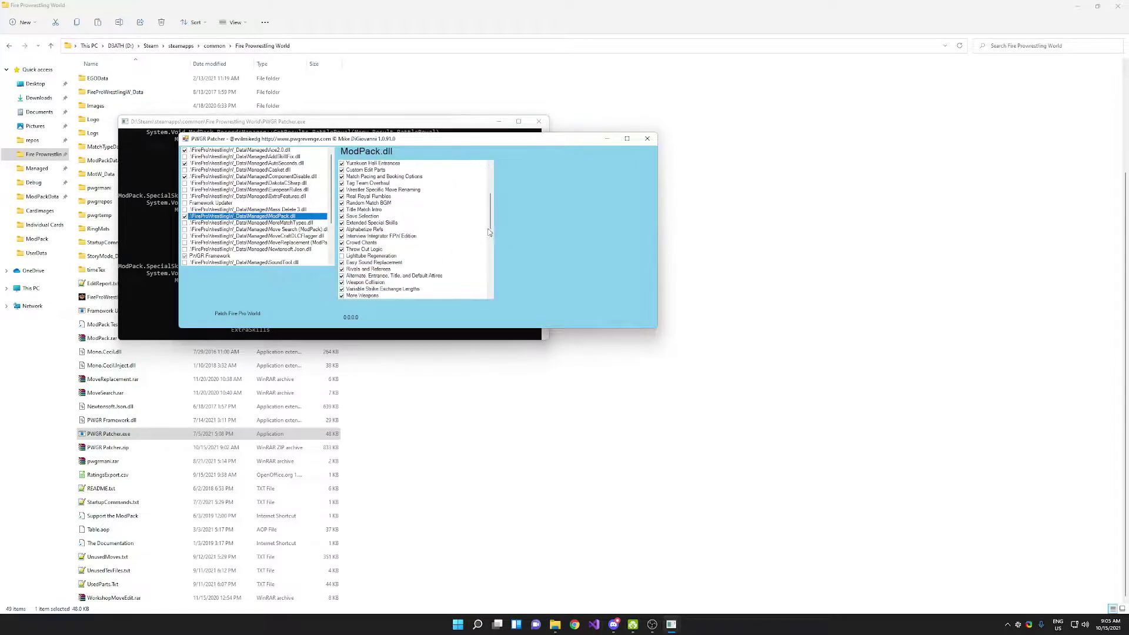
left_click_drag(491, 228, 479, 174)
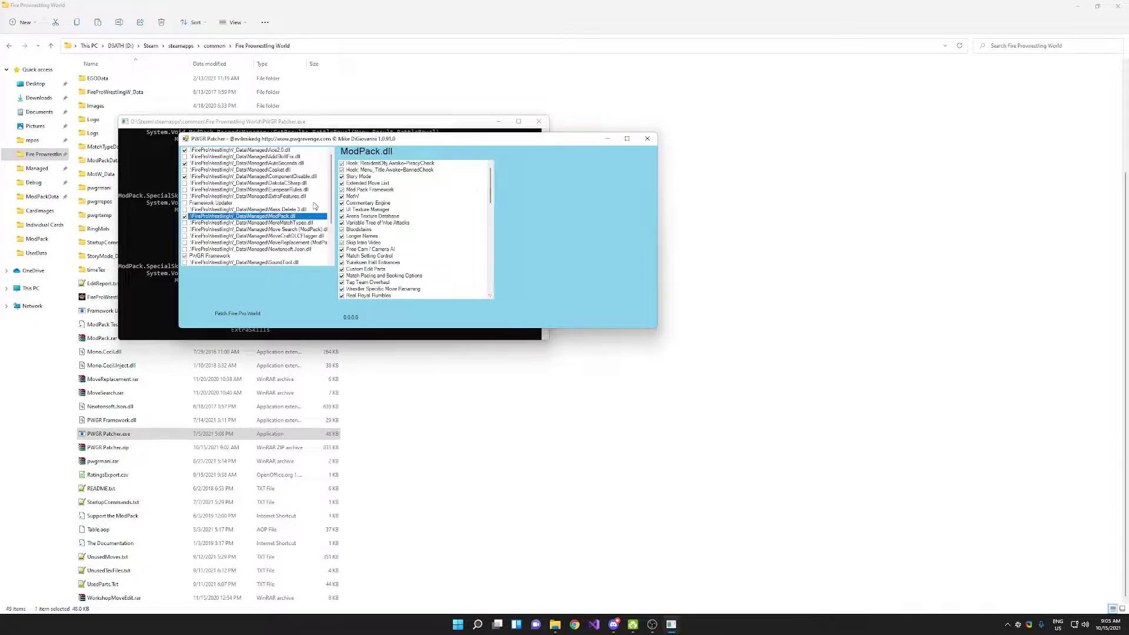
left_click_drag(330, 192, 331, 235)
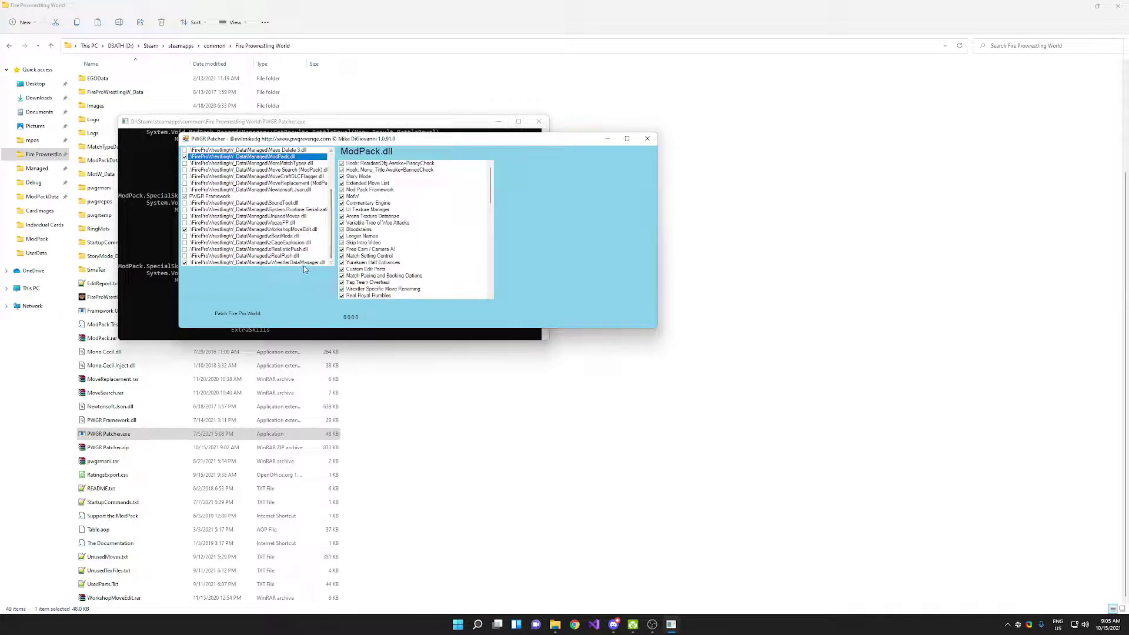
left_click(275, 264)
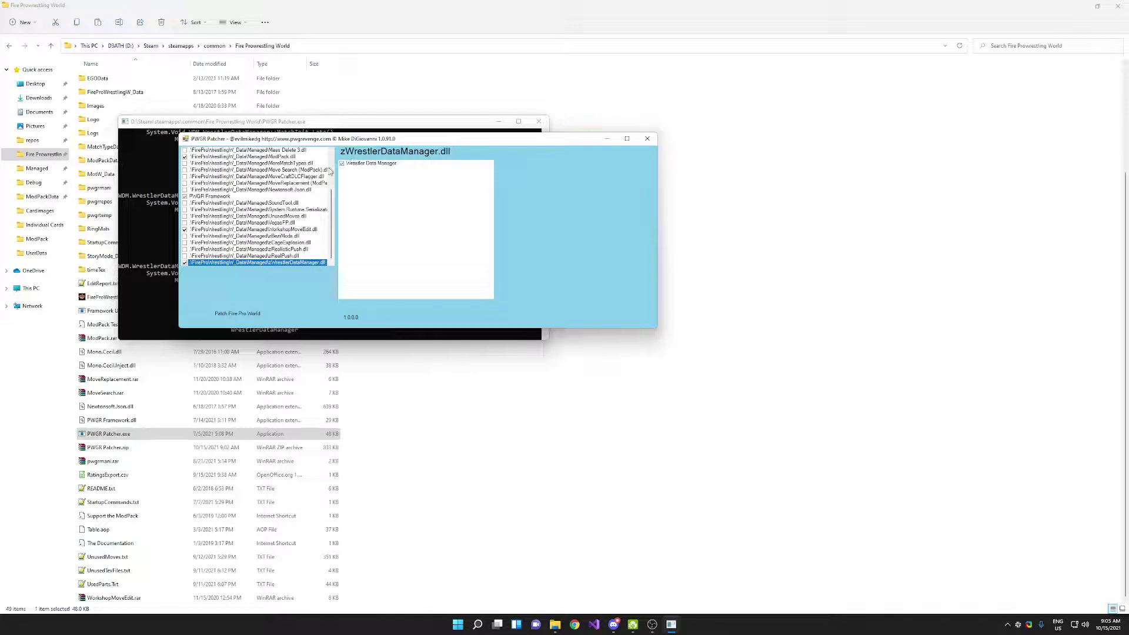
scroll(186, 259, "up", 2)
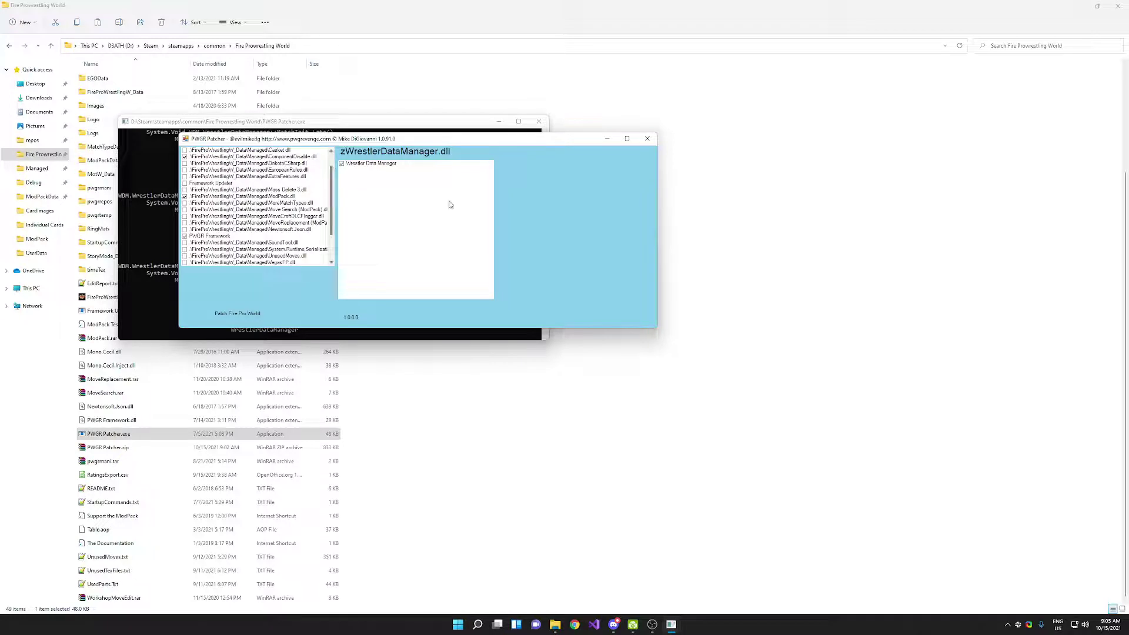
Step: Patch Fire Pro World with the enabled DLLs, then bring up the OBS screen recorder
left_click(243, 315)
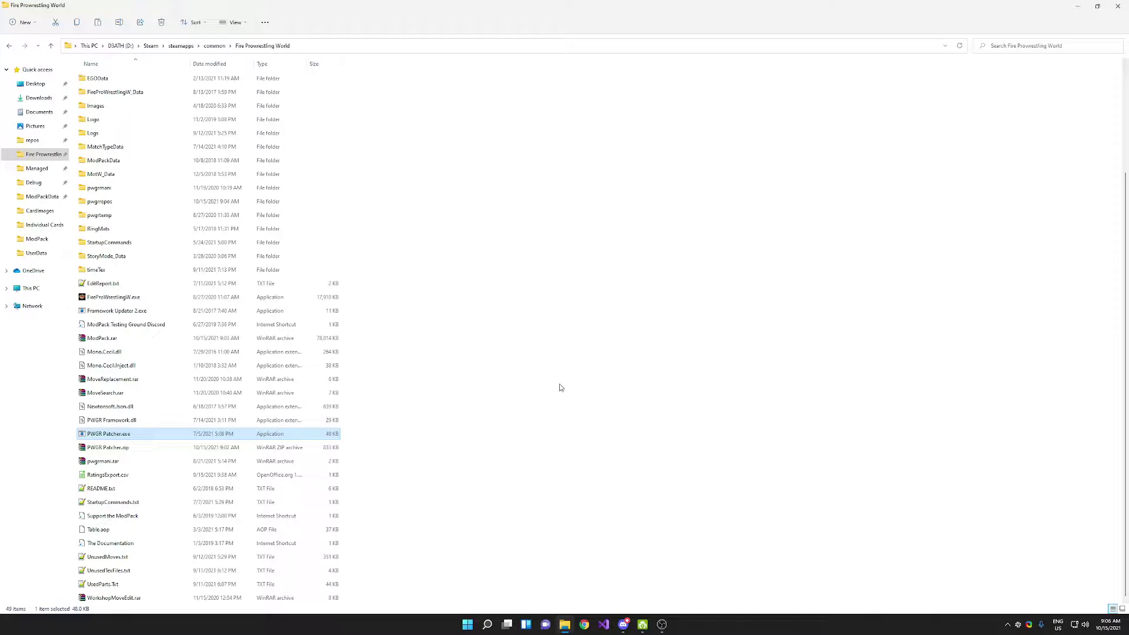
left_click(661, 625)
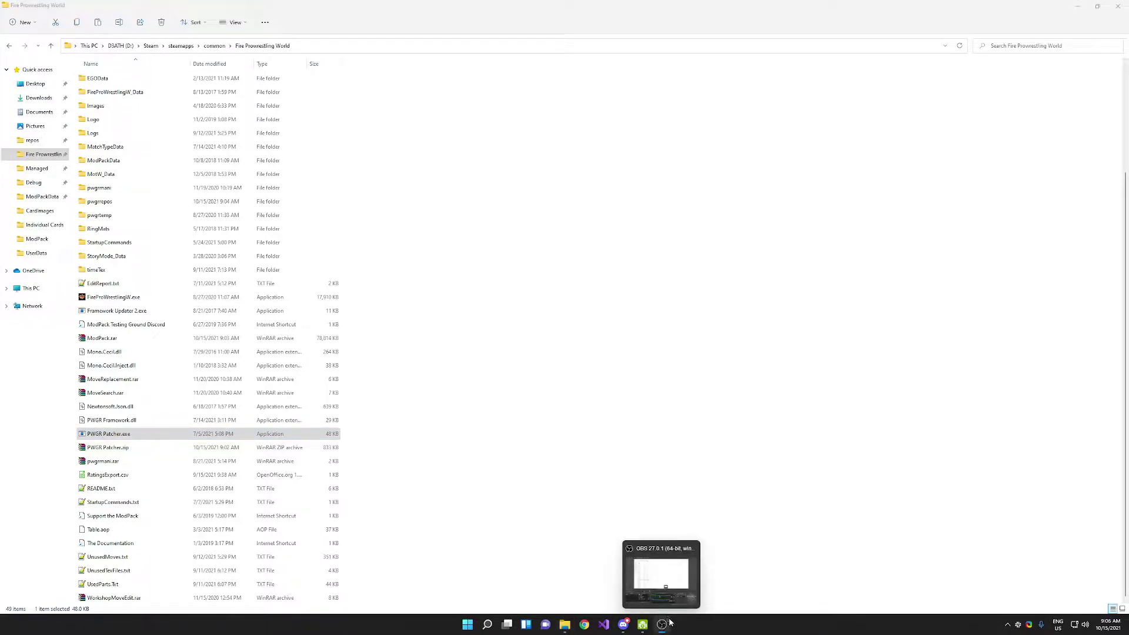